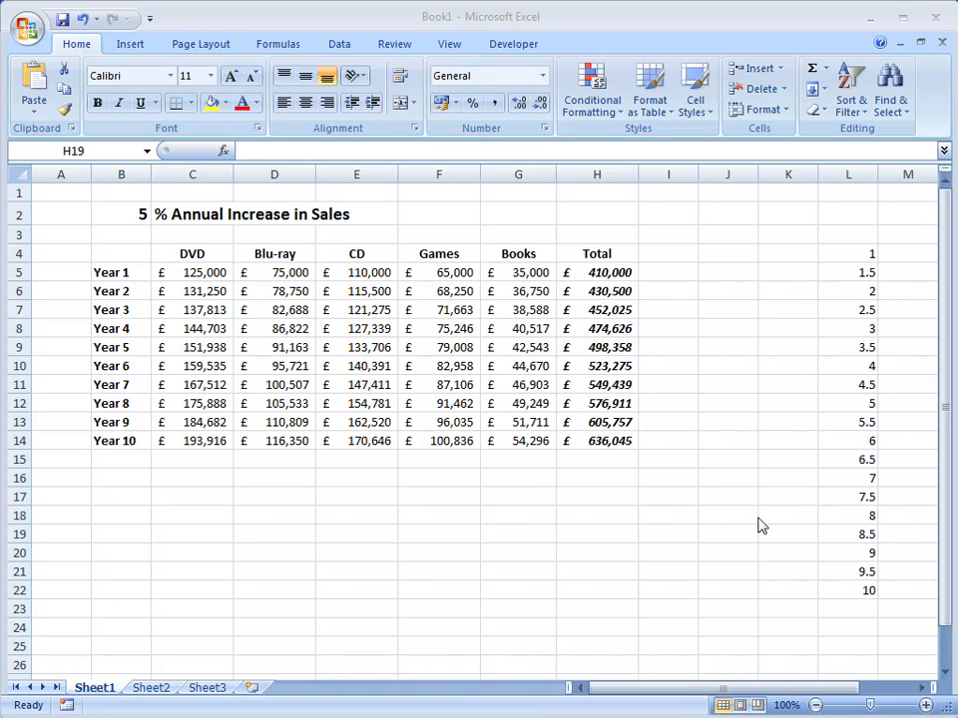
- Insert a 2-D clustered column chart of Years 1–10 sales for each product plus Total
click(362, 326)
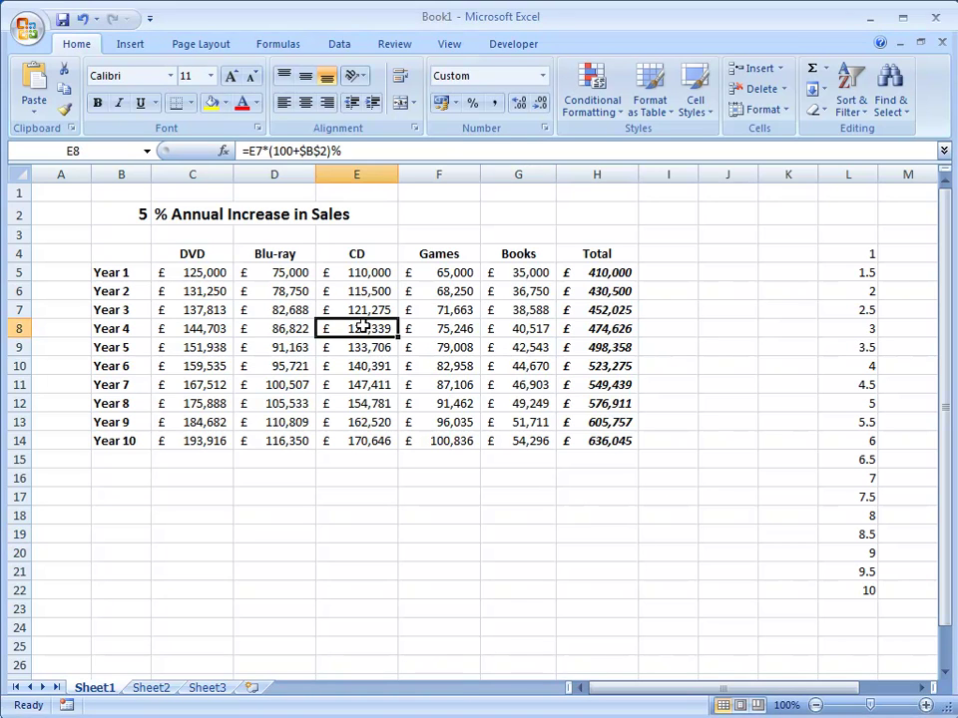
click(133, 46)
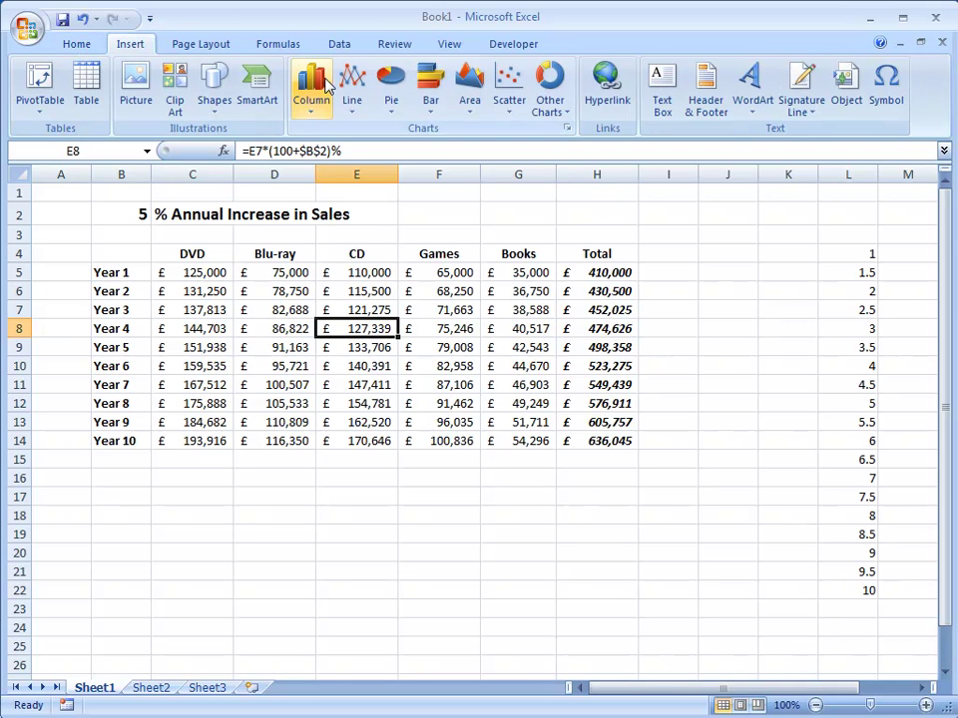
click(318, 95)
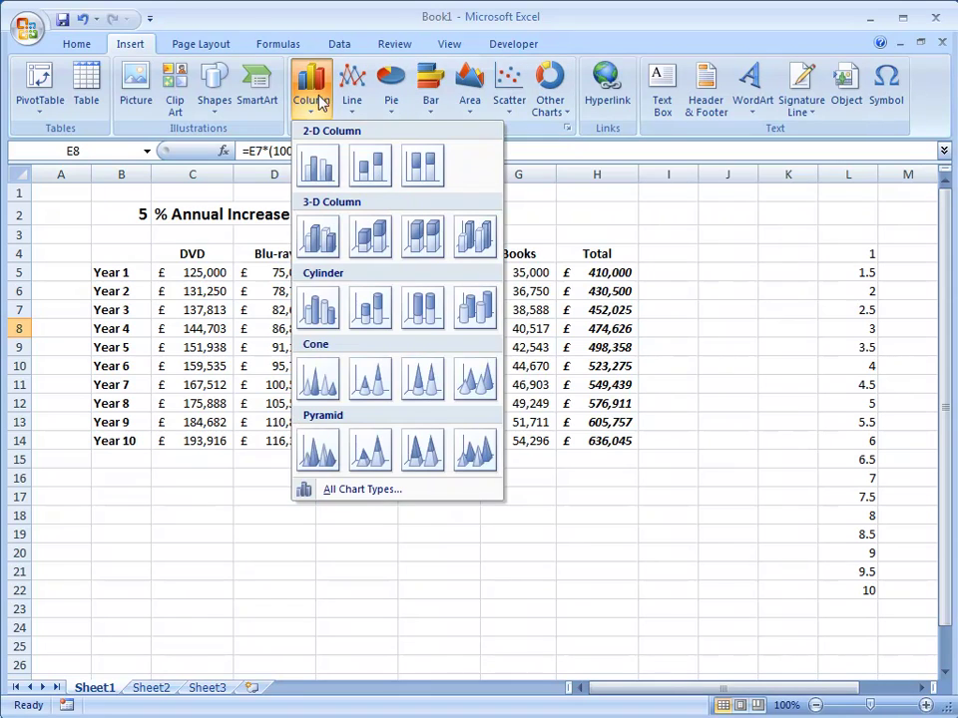
click(319, 168)
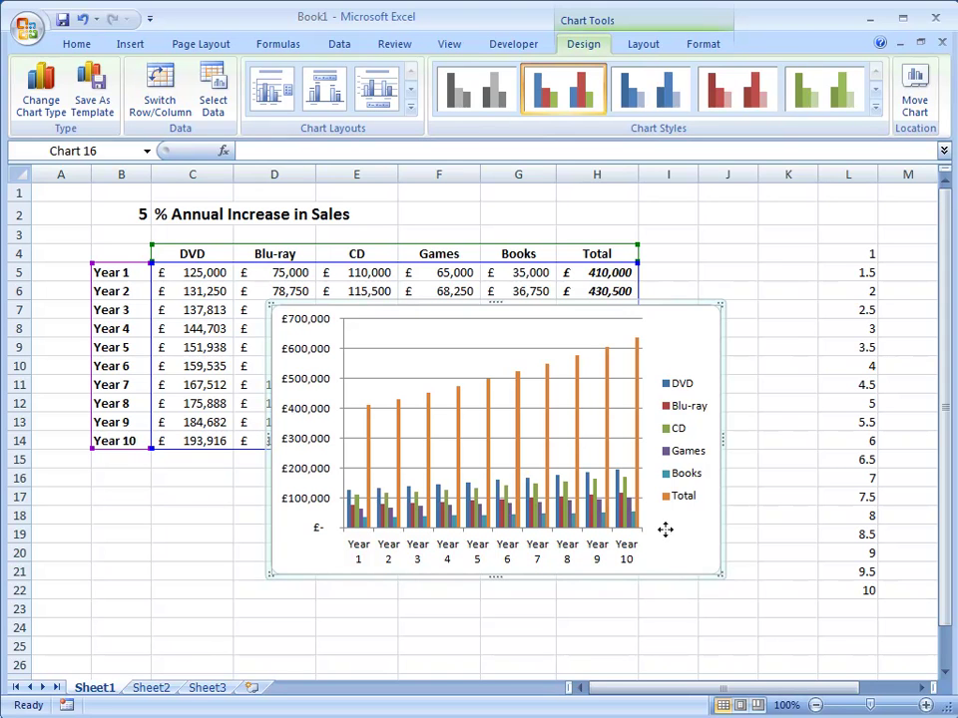
- Move the column chart below-right of the table and trim its data range to DVD through Books
drag(673, 533, 879, 634)
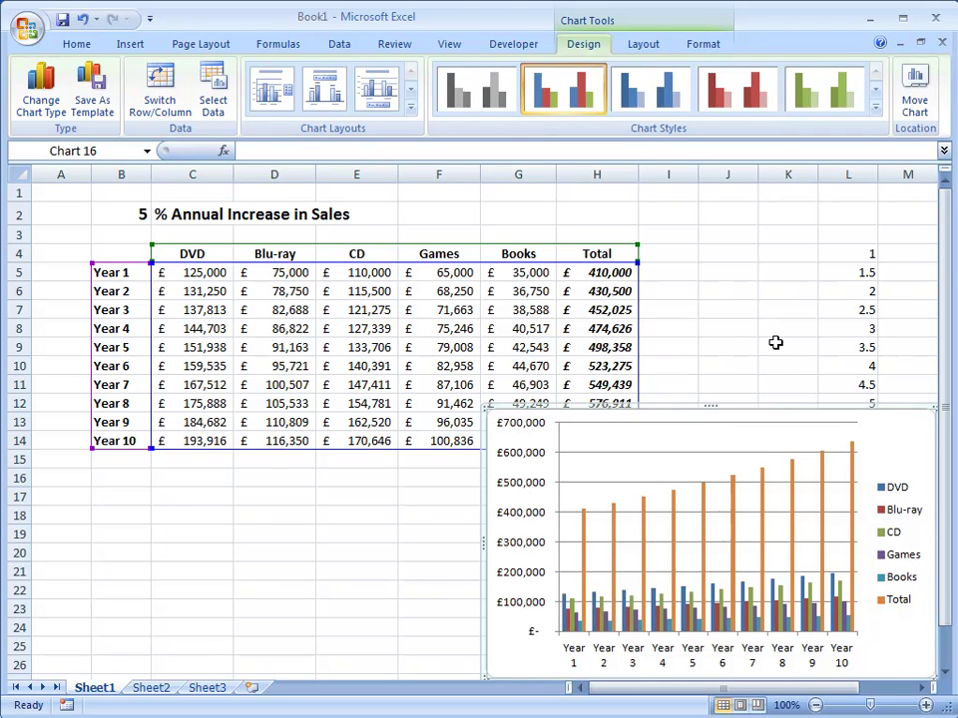
drag(636, 262, 586, 271)
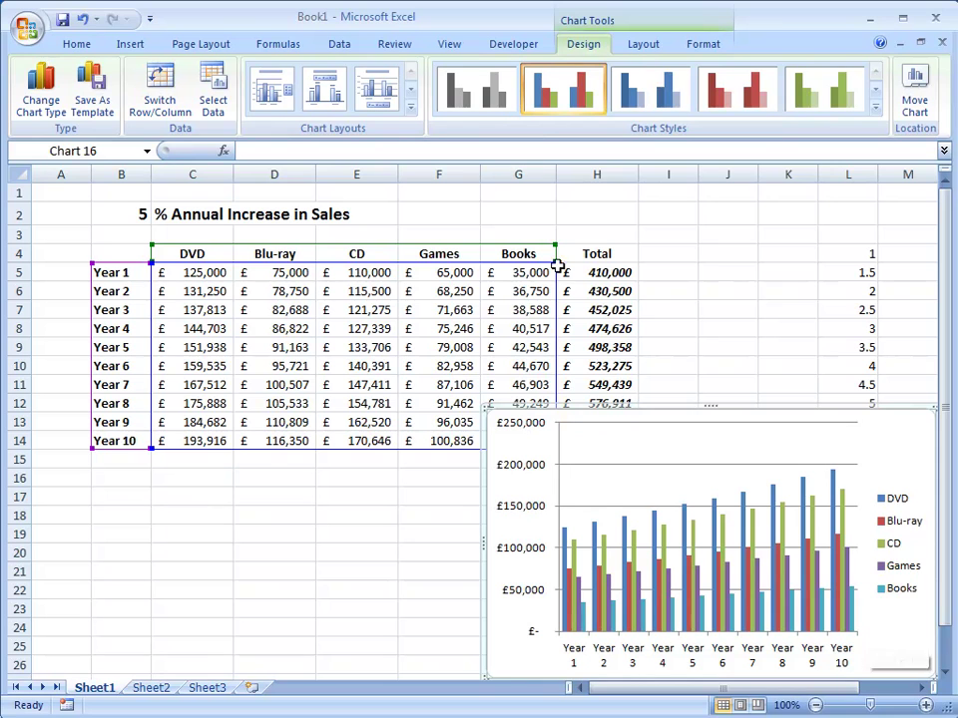
drag(556, 264, 287, 264)
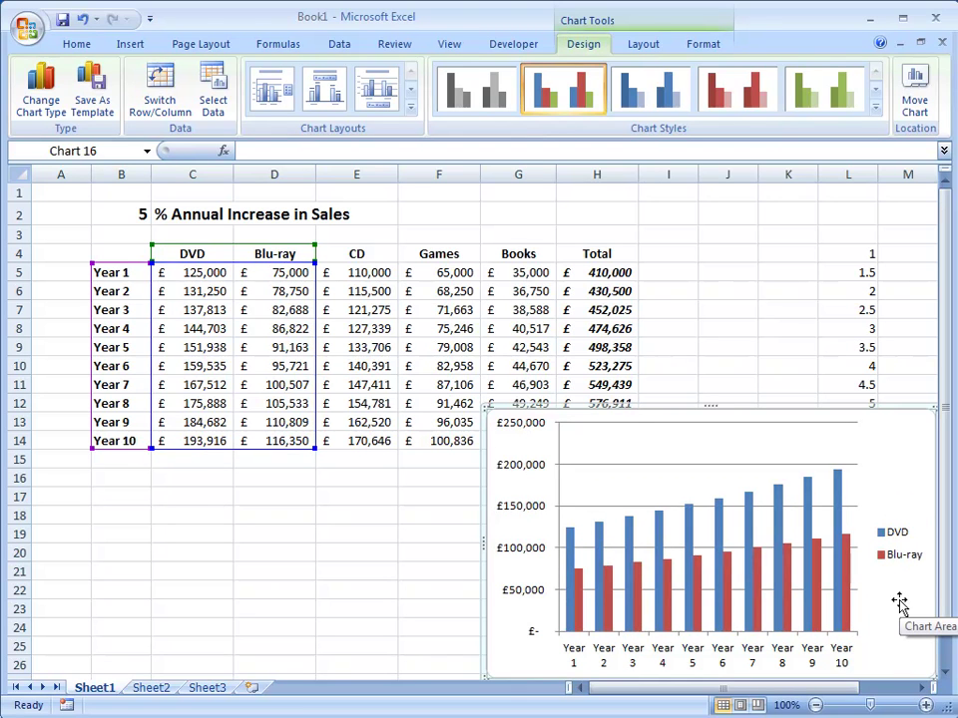
drag(316, 263, 539, 272)
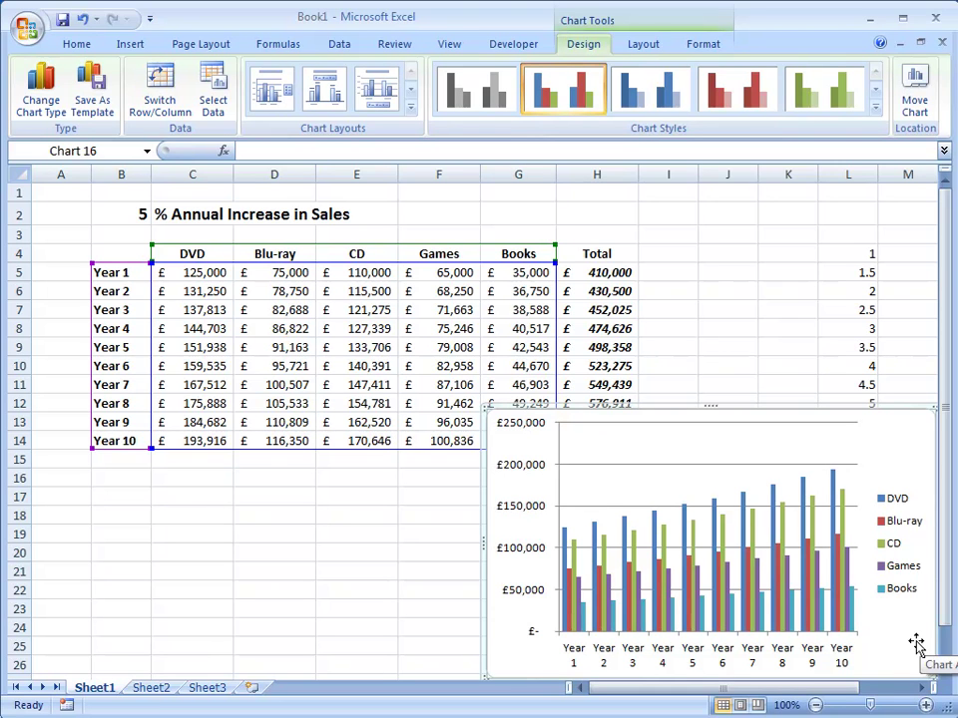
- Chart B4:G14 as a 2-D line chart and place it at the lower left
click(116, 255)
drag(116, 255, 518, 439)
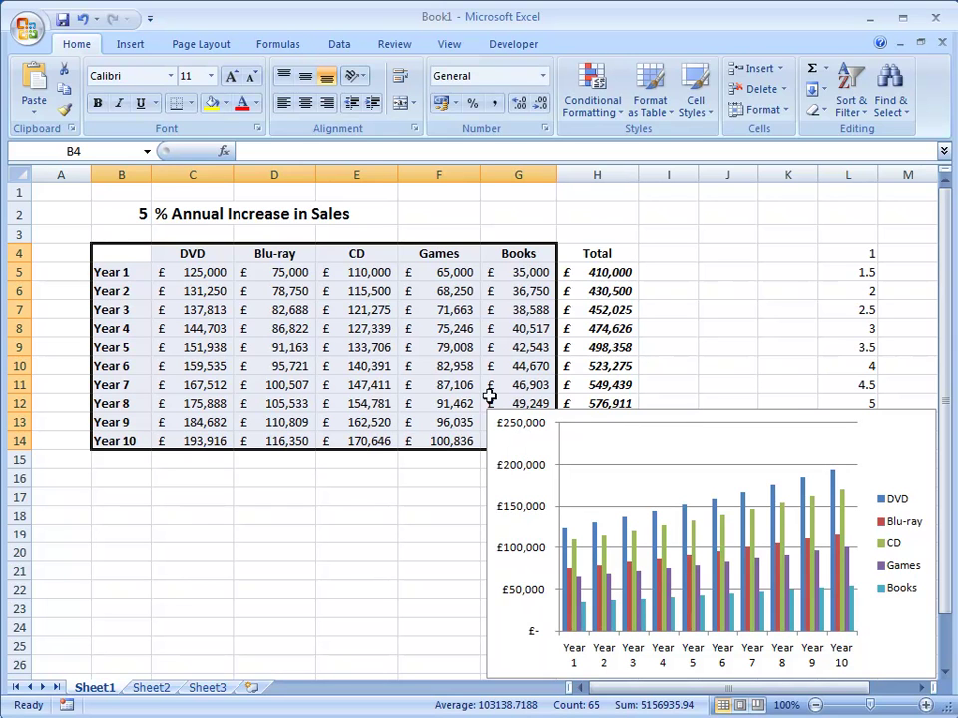
click(129, 47)
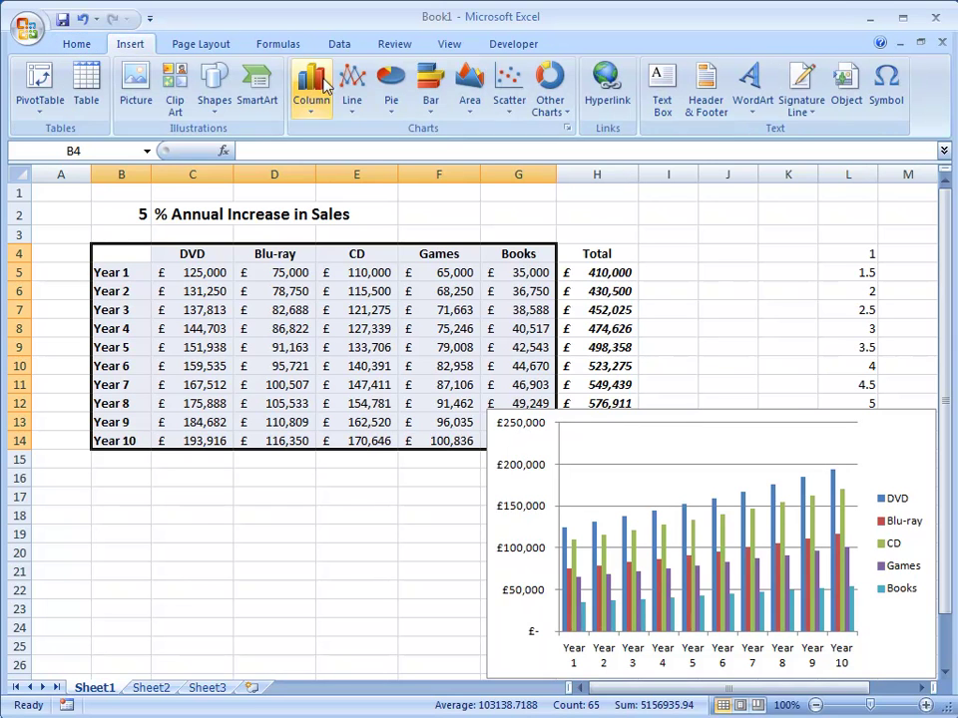
click(351, 92)
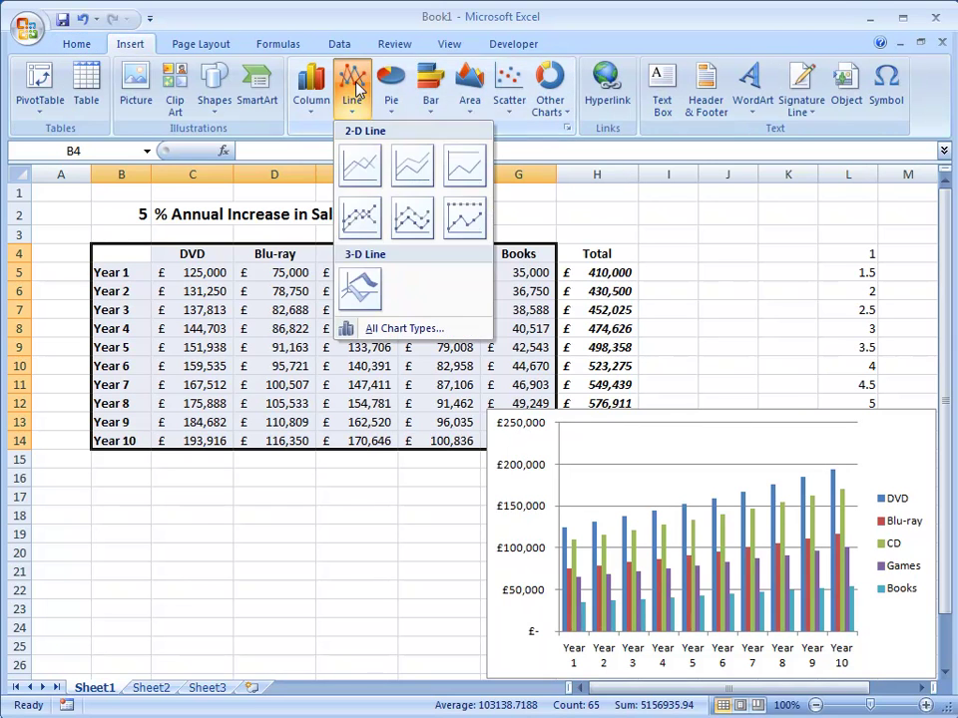
click(367, 164)
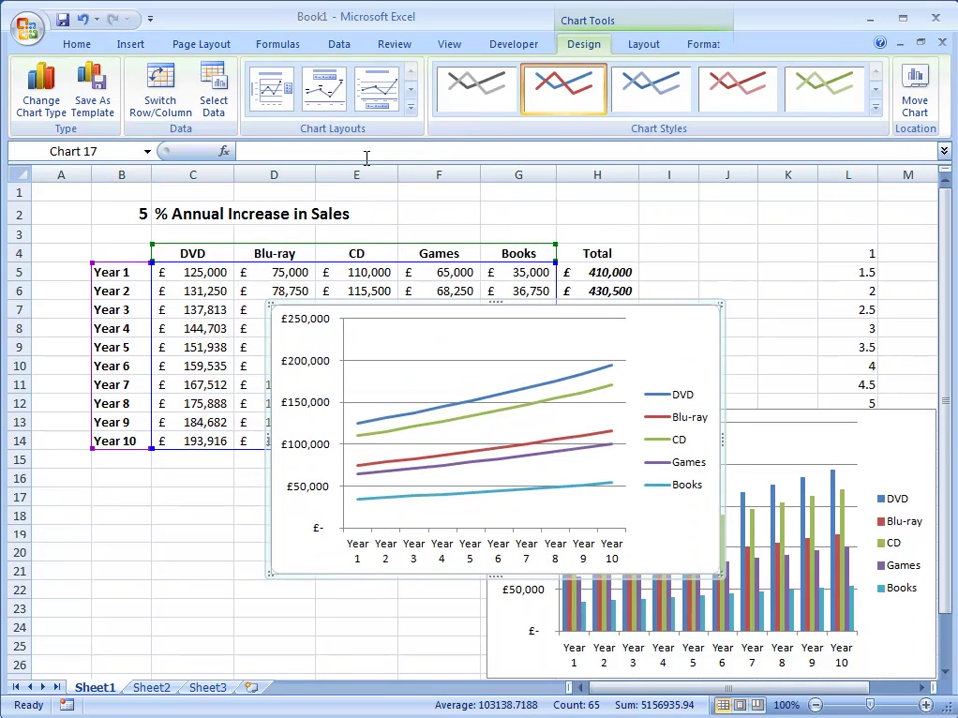
drag(679, 330, 440, 438)
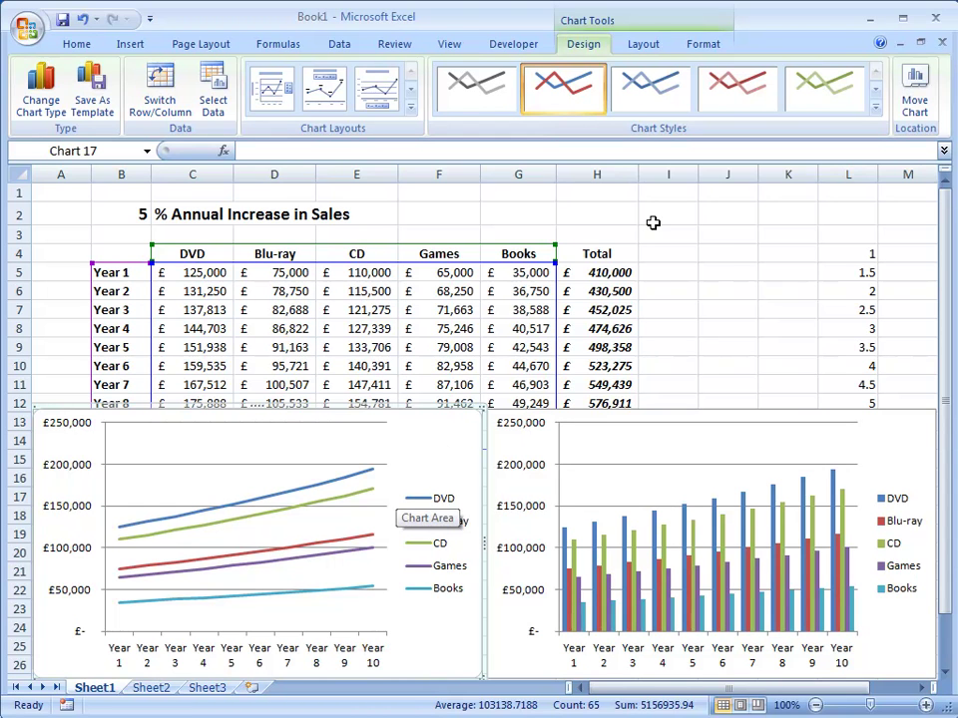
- Add the title '10 Year Sales Forecast' above the line chart's plot
click(644, 45)
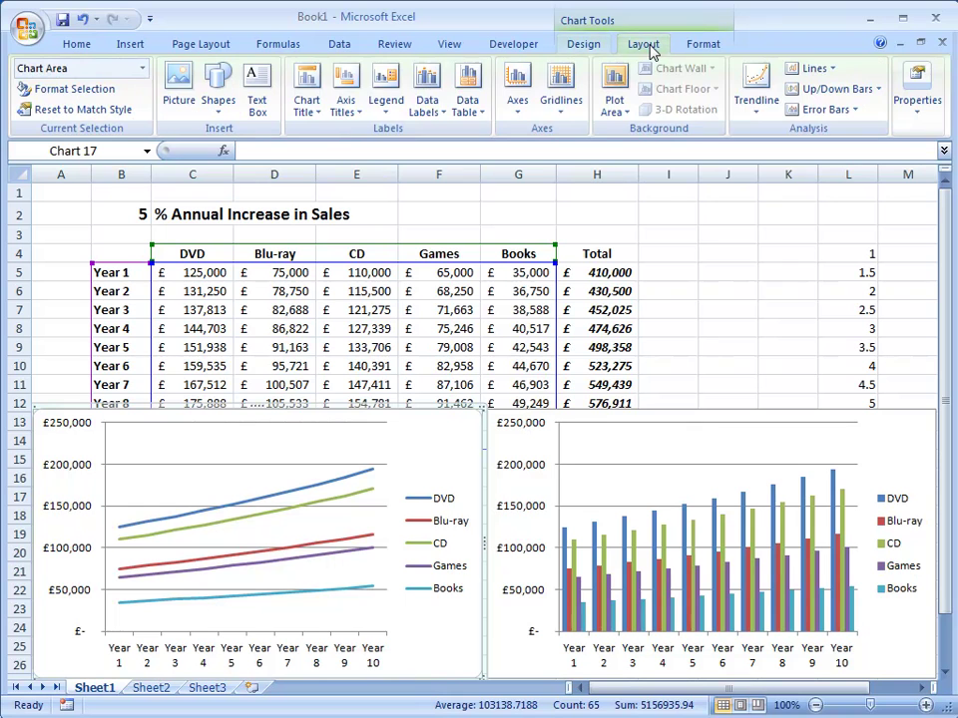
click(308, 97)
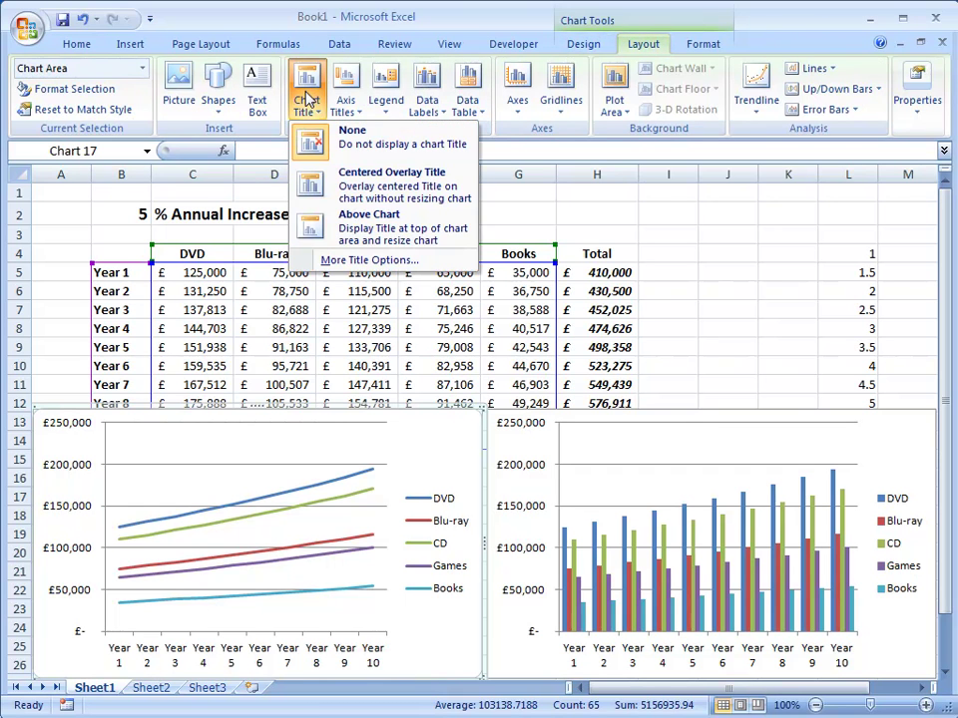
click(335, 220)
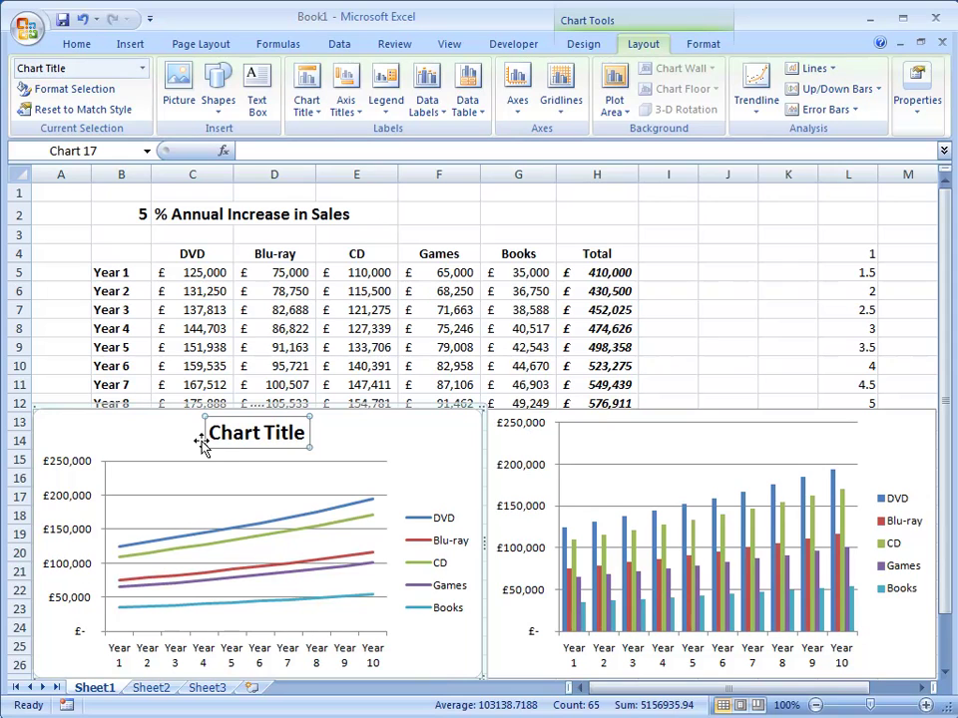
drag(209, 433, 305, 439)
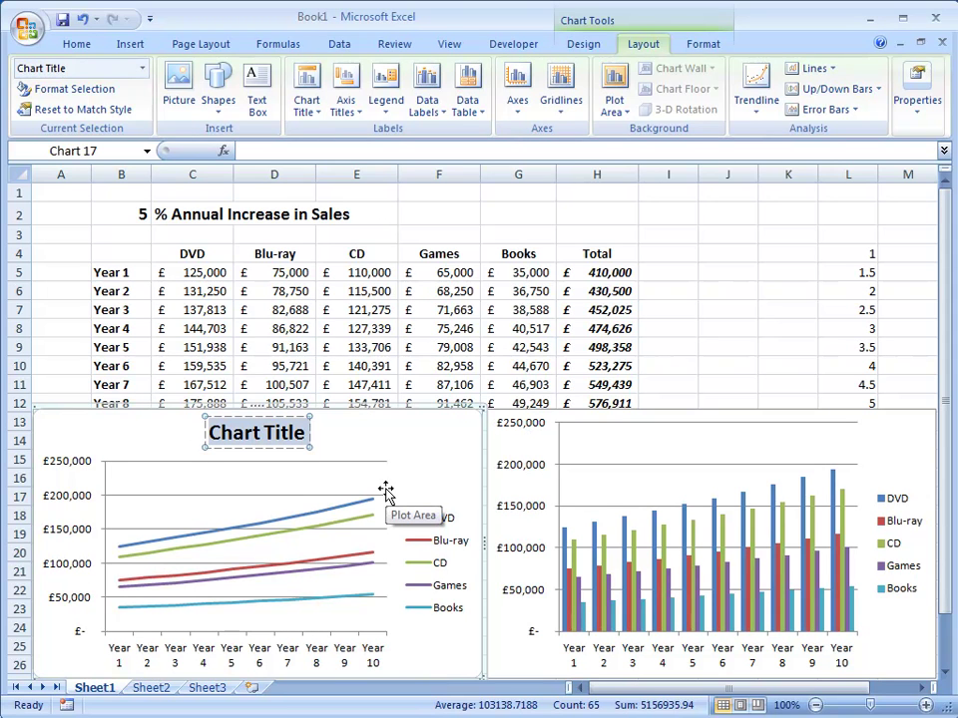
text(10)
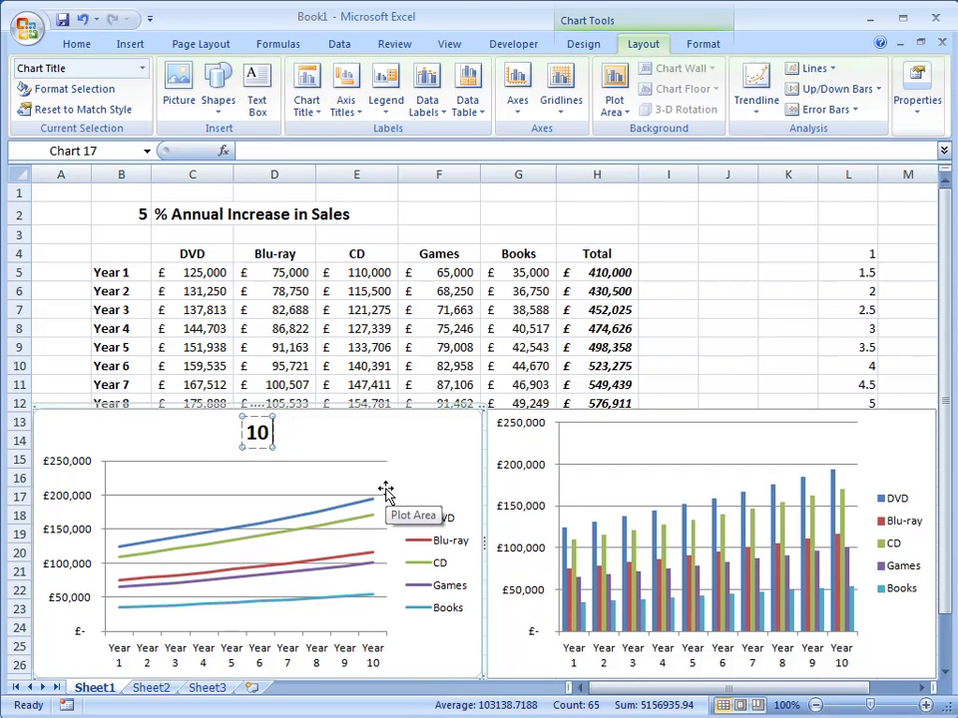
text( Year Sales forecast)
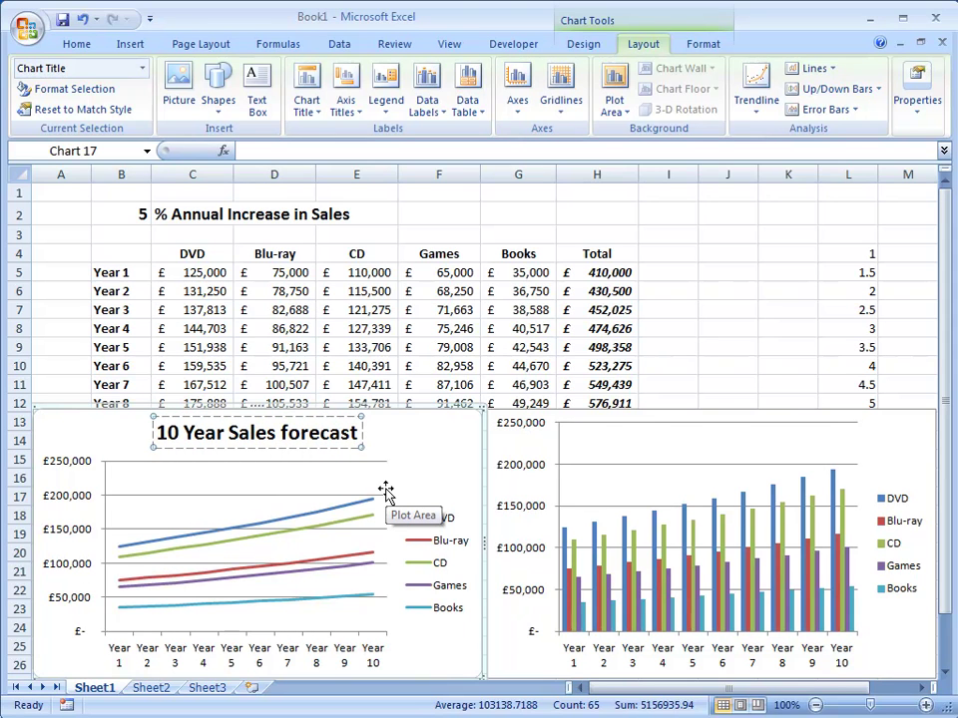
click(284, 431)
key(BackSpace)
text(F)
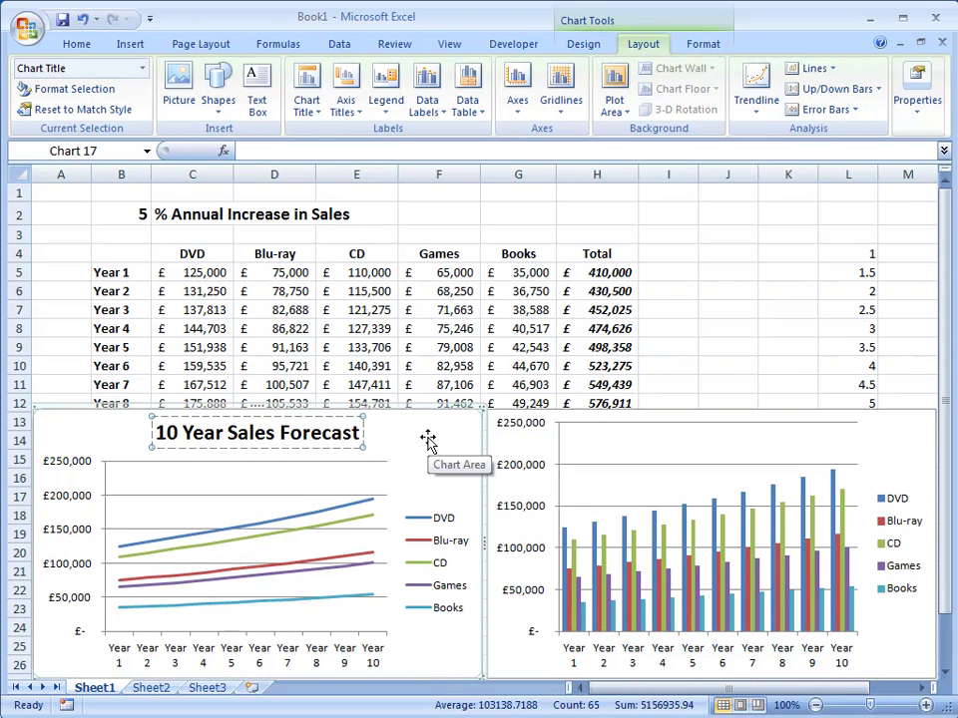
click(427, 442)
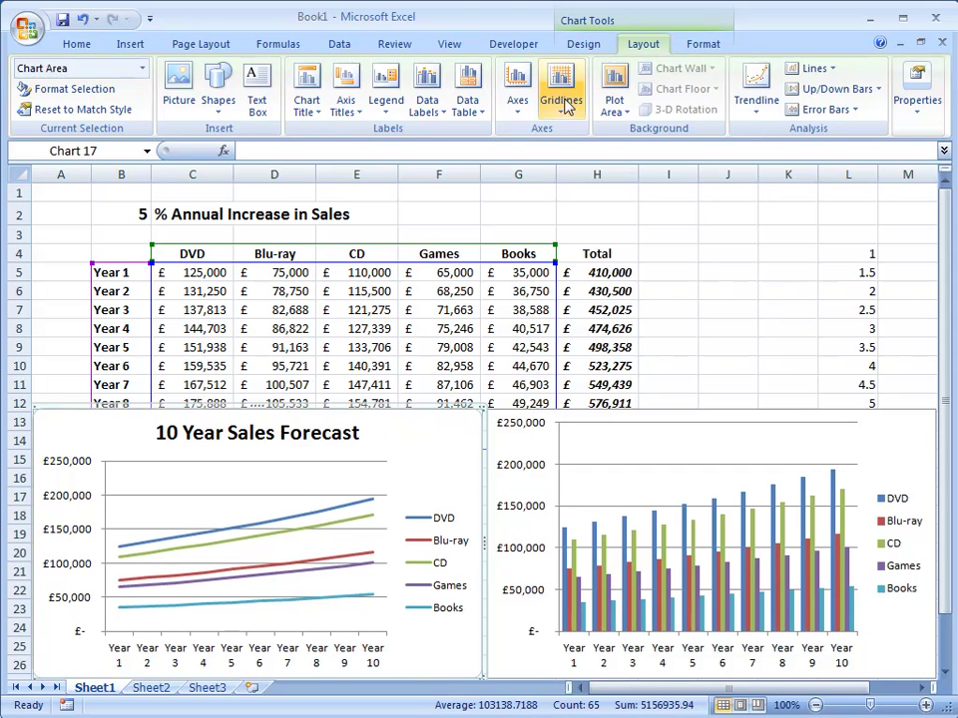
- Apply the black-background chart style from the bottom row of the Chart Styles gallery
click(584, 45)
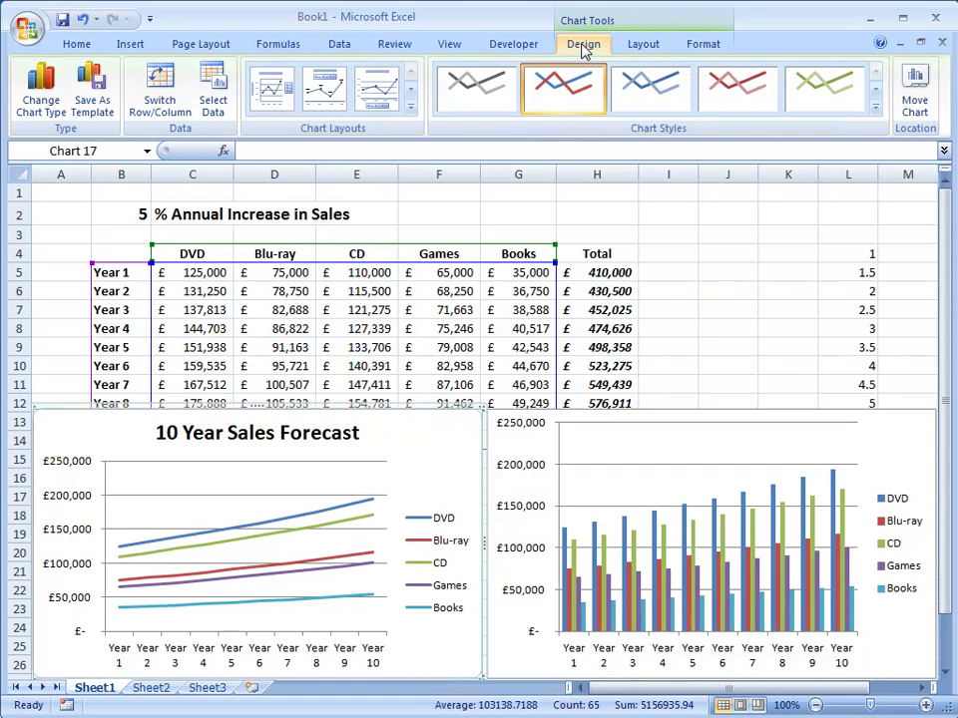
click(877, 110)
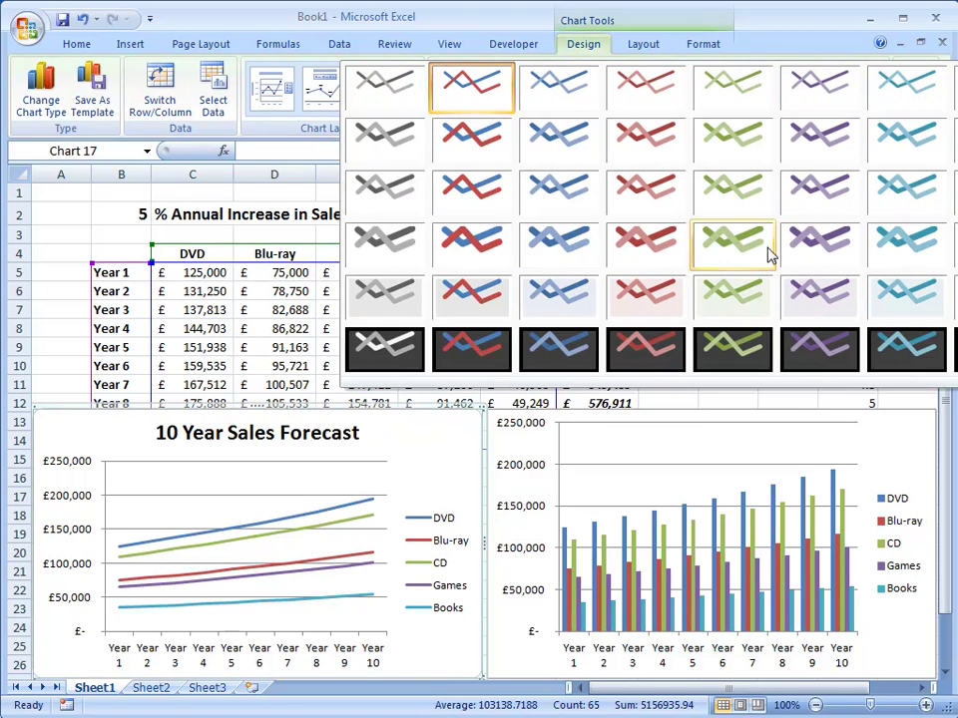
click(468, 361)
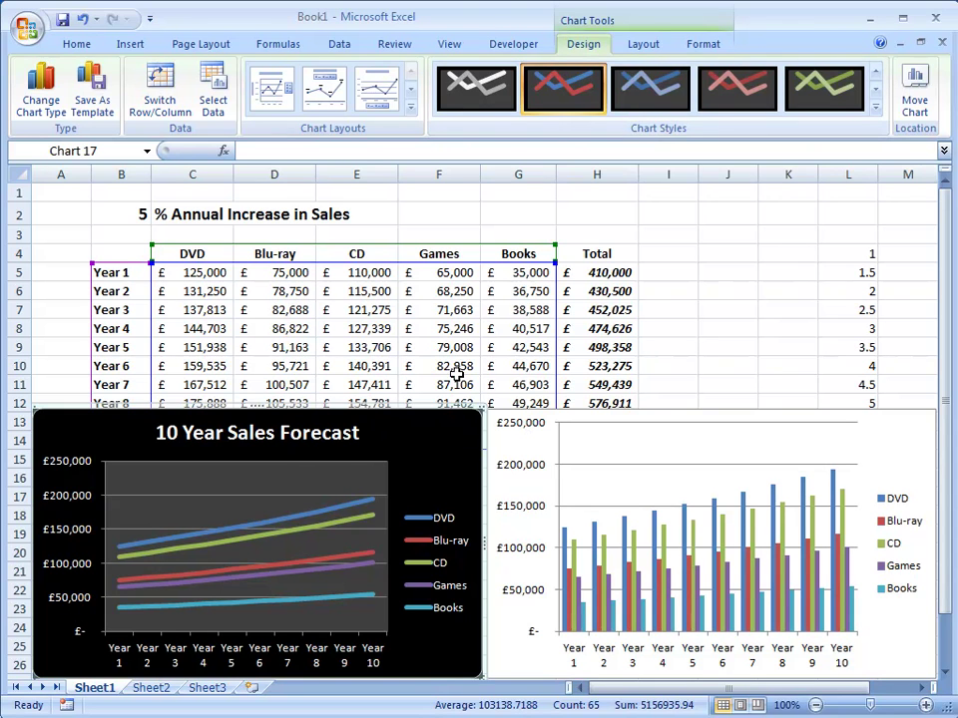
- Set the '10 Year Sales Forecast' title to 14 pt and turn bold off
click(316, 436)
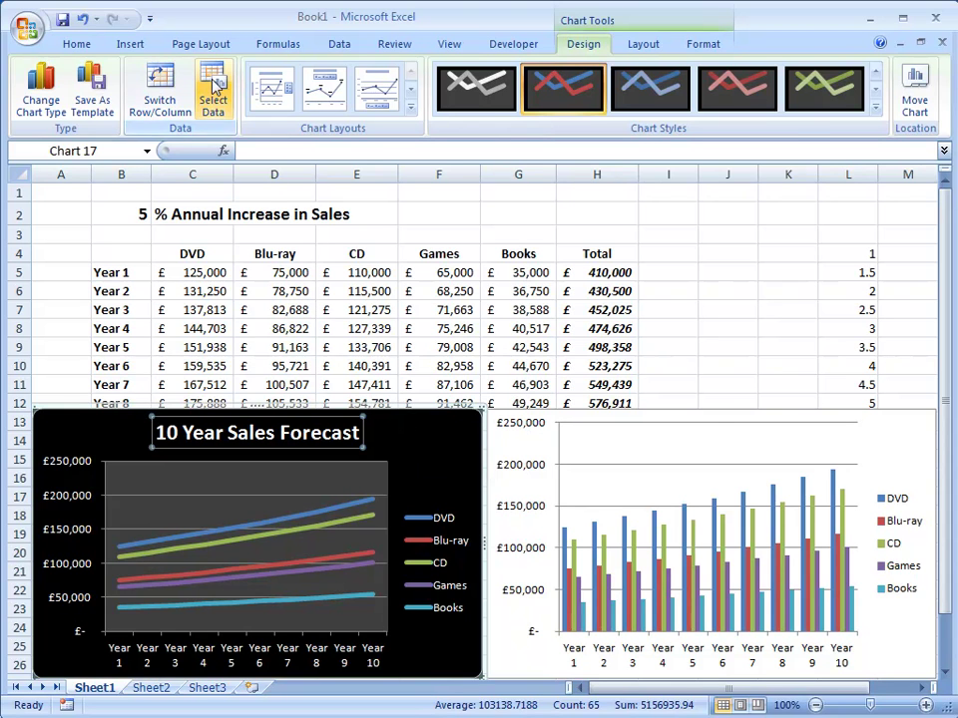
click(78, 46)
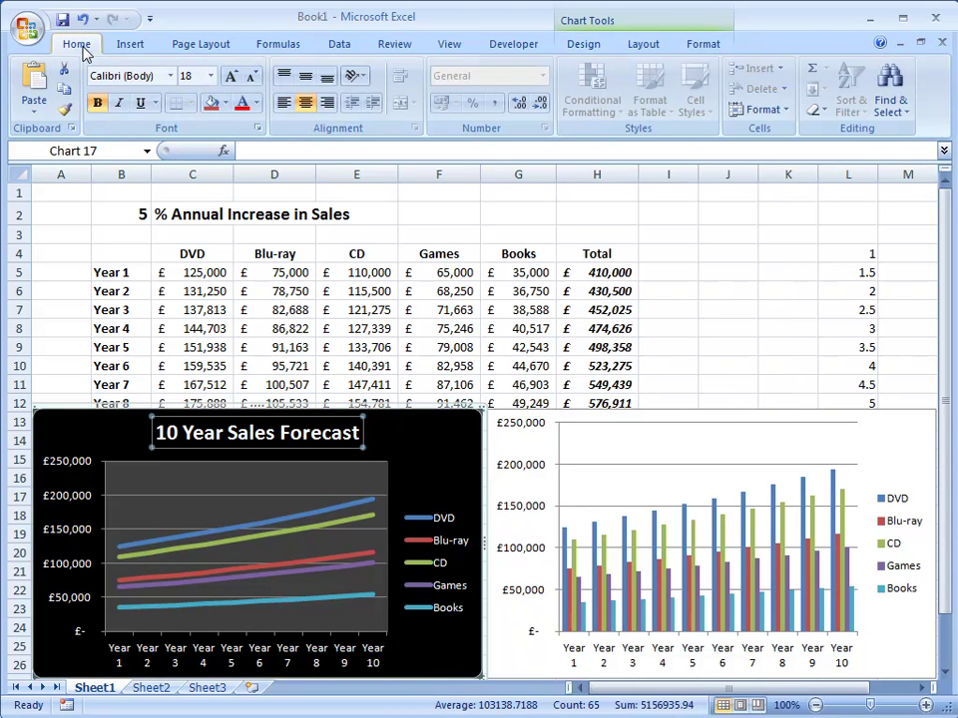
click(212, 76)
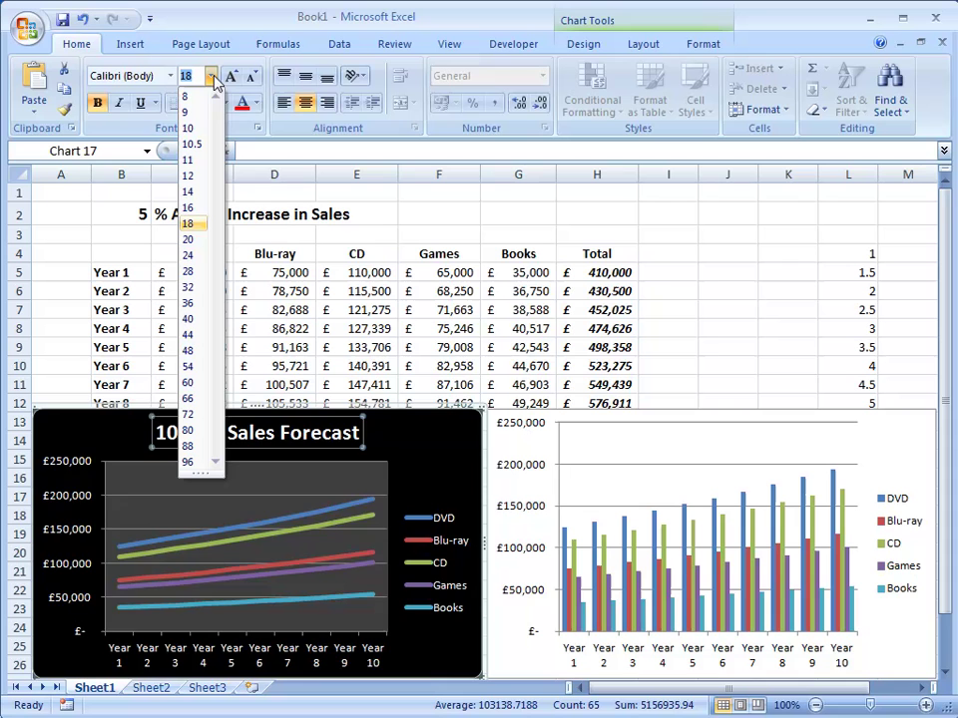
click(197, 193)
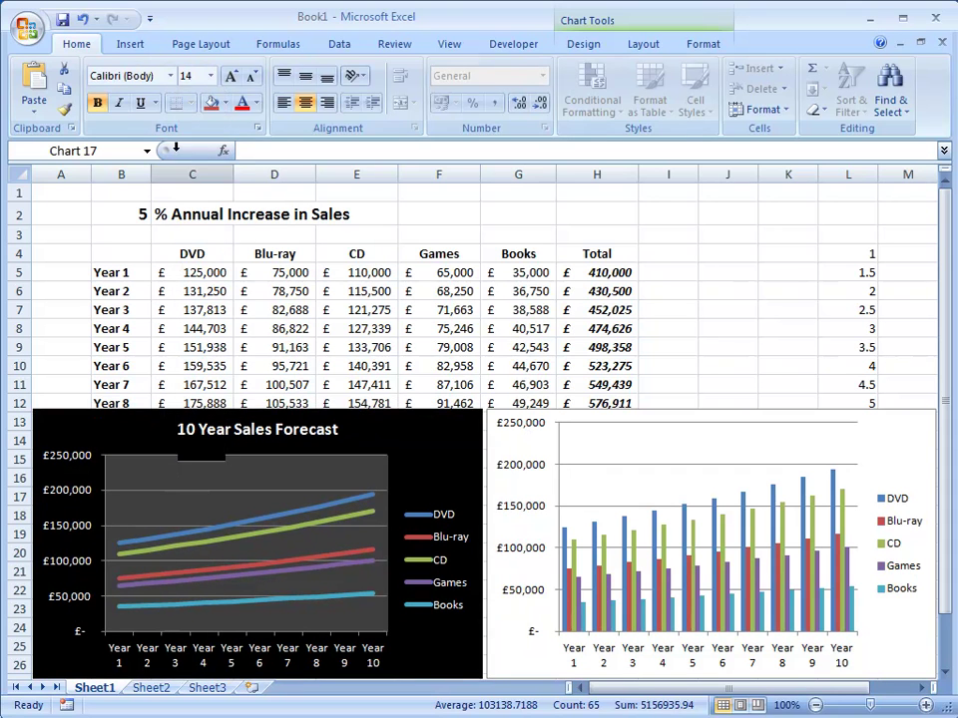
click(99, 104)
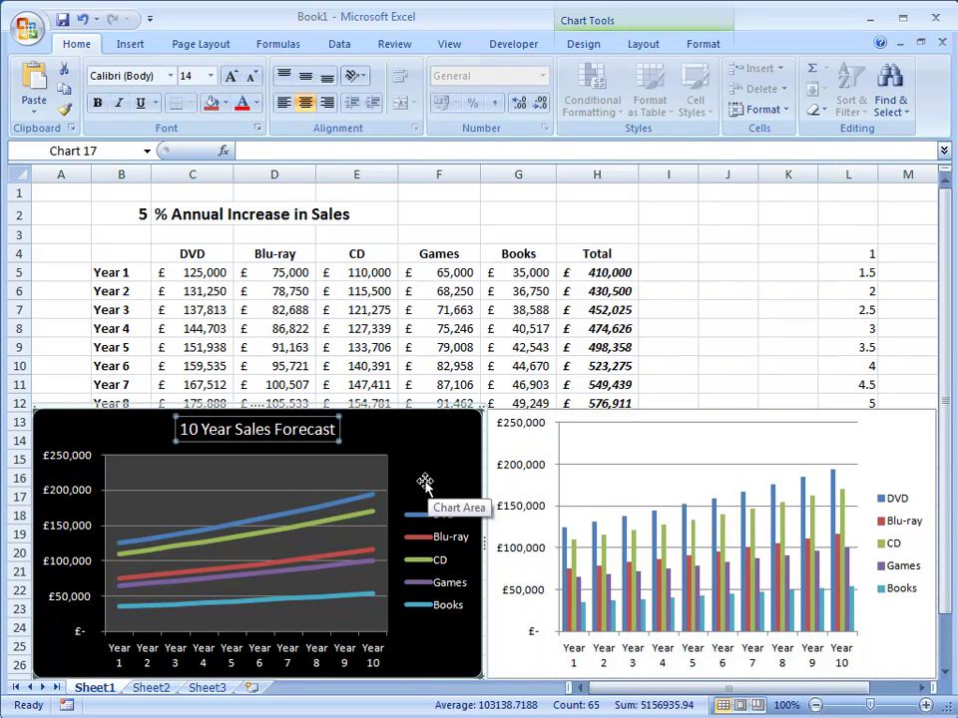
- Reduce the DVD series line width to 2 pt in Format Data Series
mouse_move(361, 506)
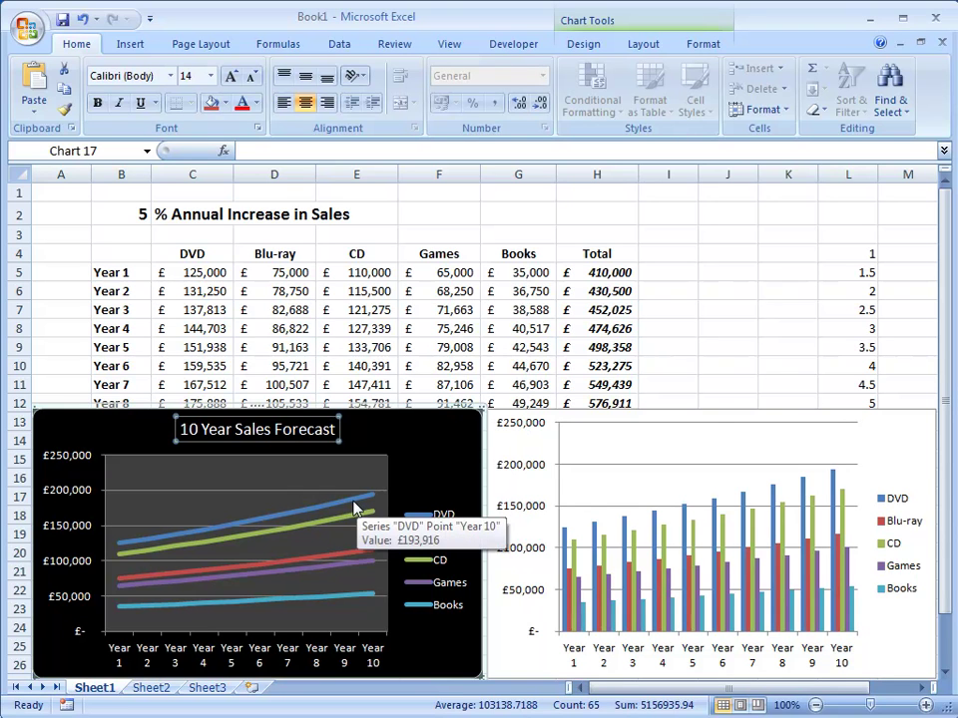
right_click(355, 509)
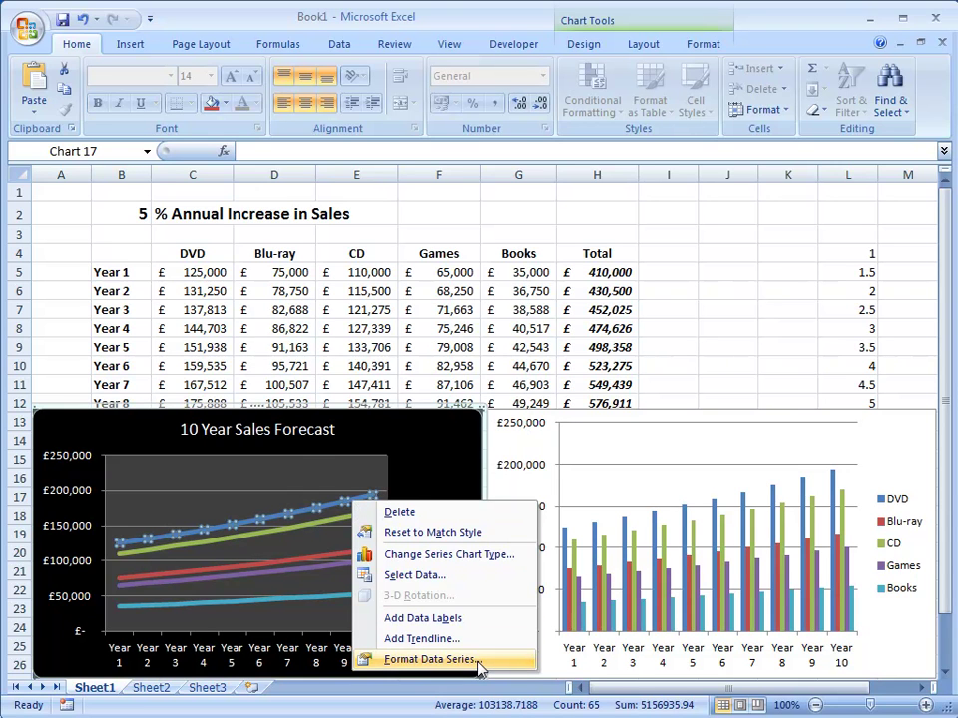
click(431, 660)
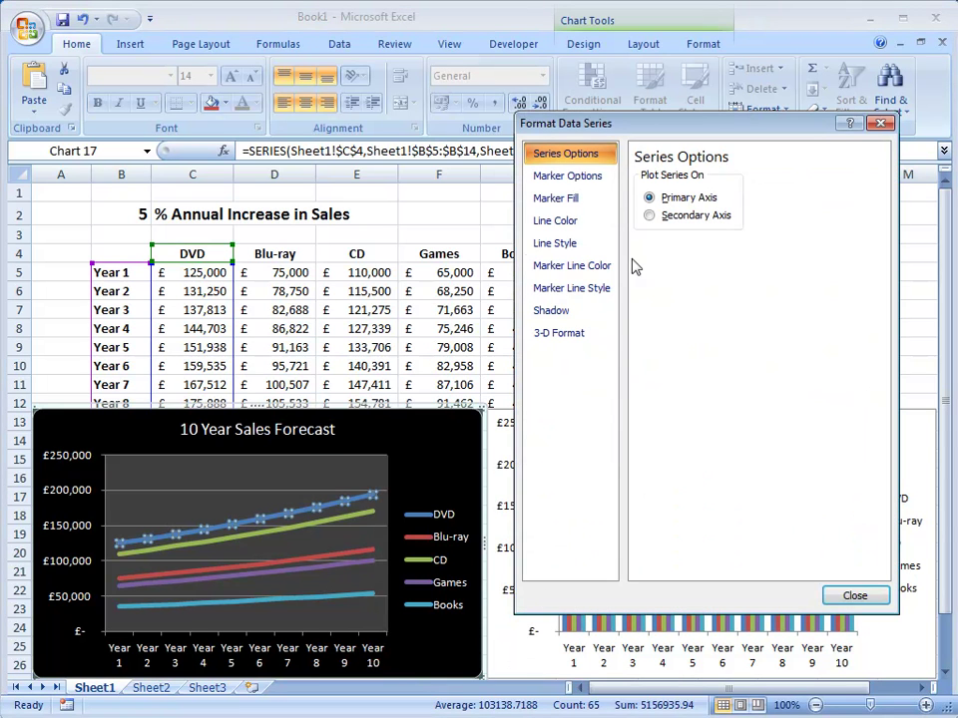
click(579, 244)
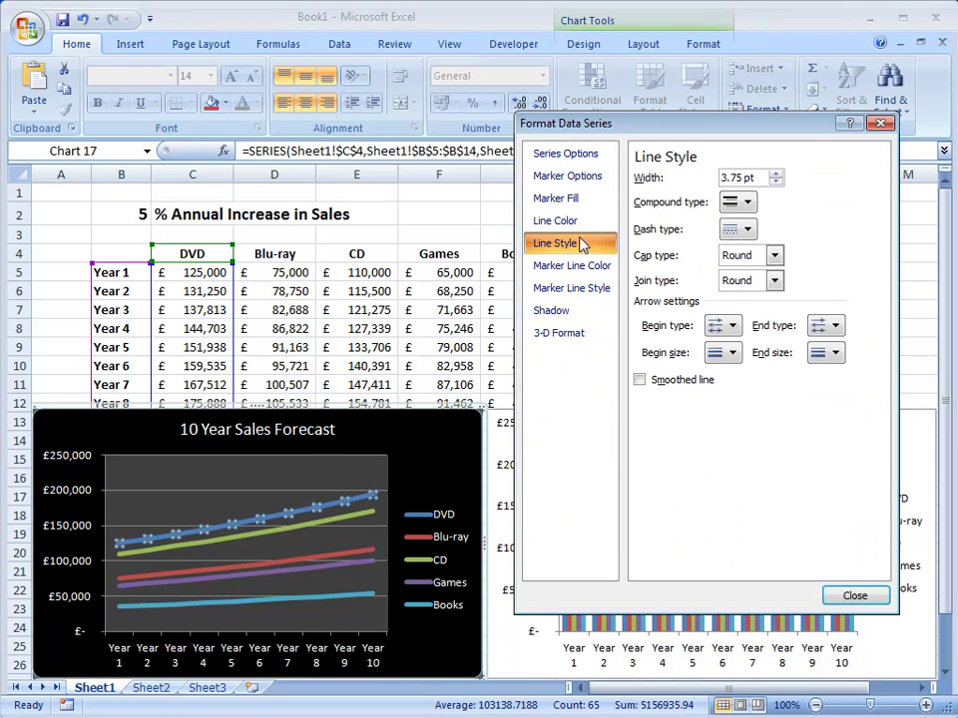
click(776, 183)
click(776, 183)
click(776, 183)
click(777, 182)
click(777, 182)
click(776, 182)
click(776, 183)
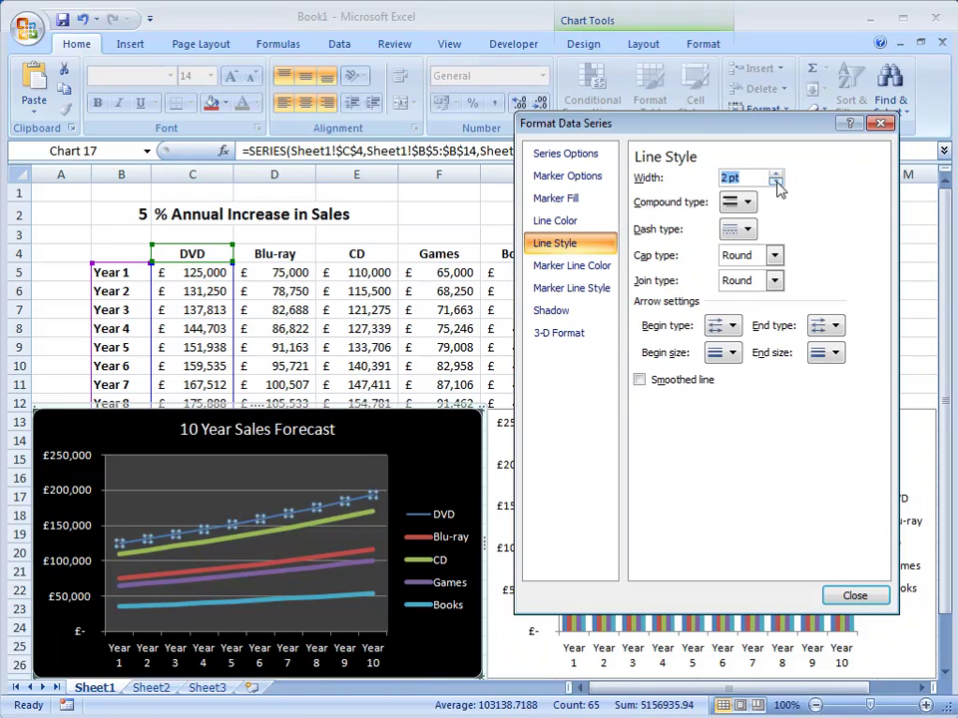
- Reduce the CD series line width to 2 pt
mouse_move(353, 520)
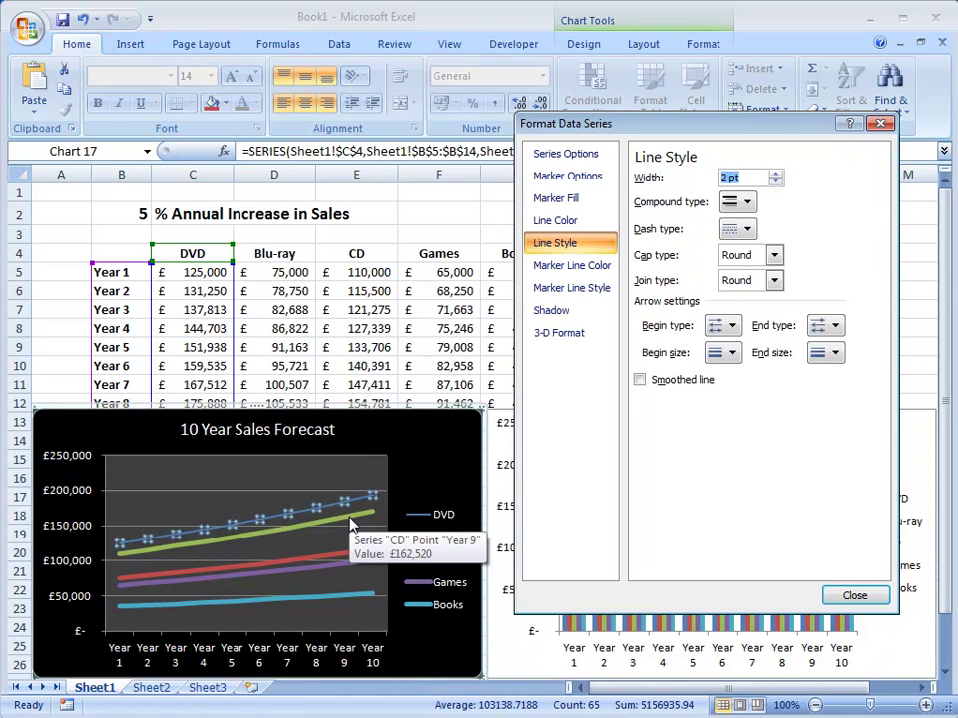
click(349, 516)
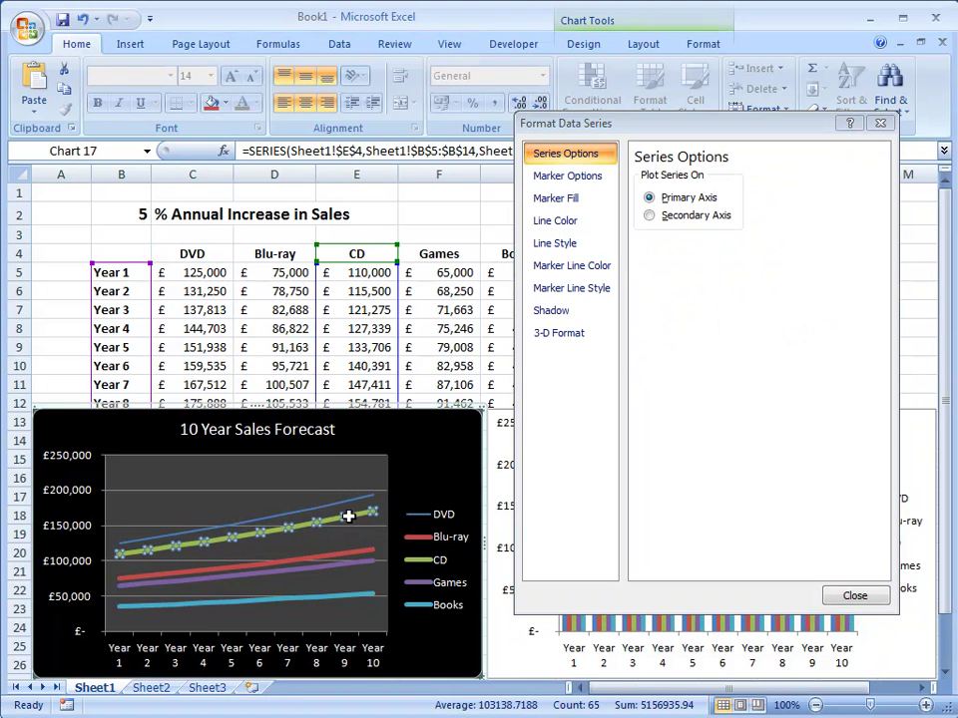
click(579, 246)
click(776, 185)
click(776, 184)
click(776, 185)
click(776, 184)
click(776, 185)
click(776, 185)
click(776, 185)
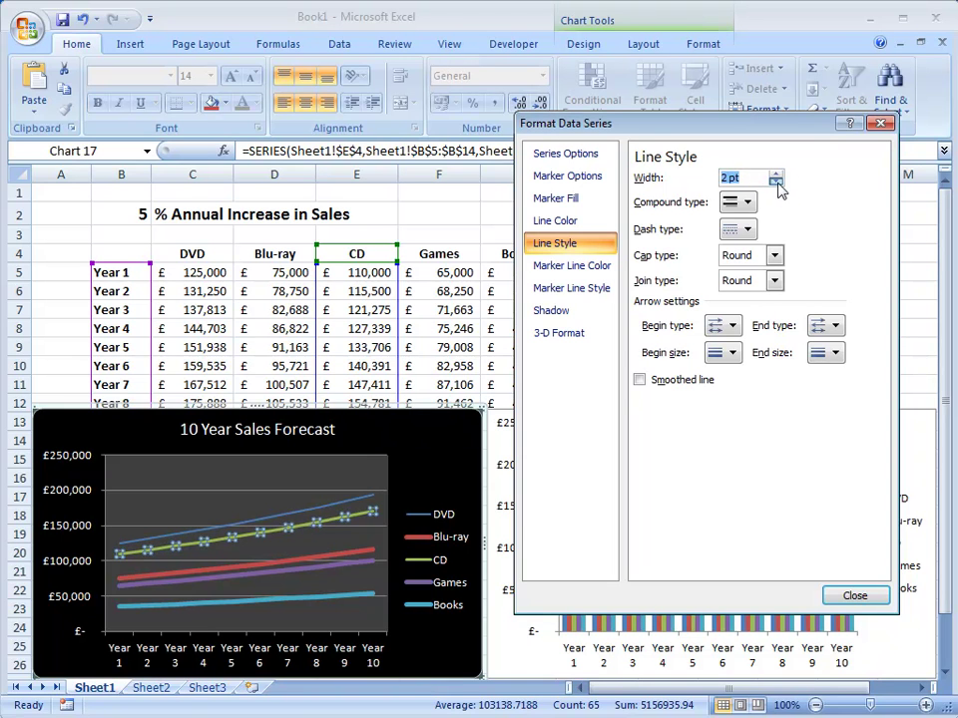
- Reduce the Blu-ray series line width to 2 pt
click(368, 556)
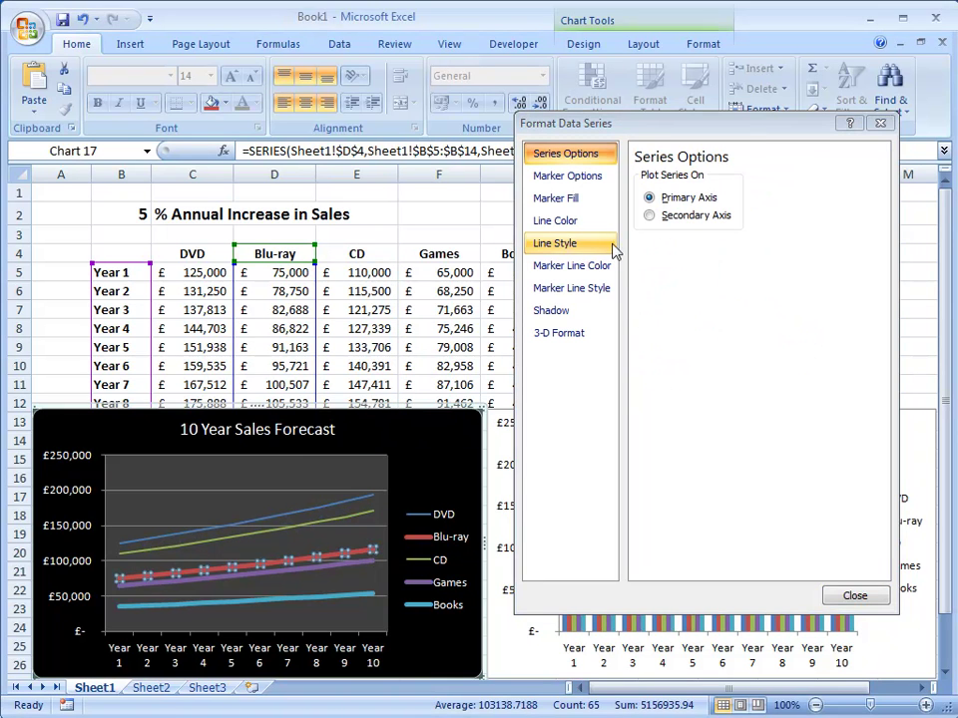
click(598, 245)
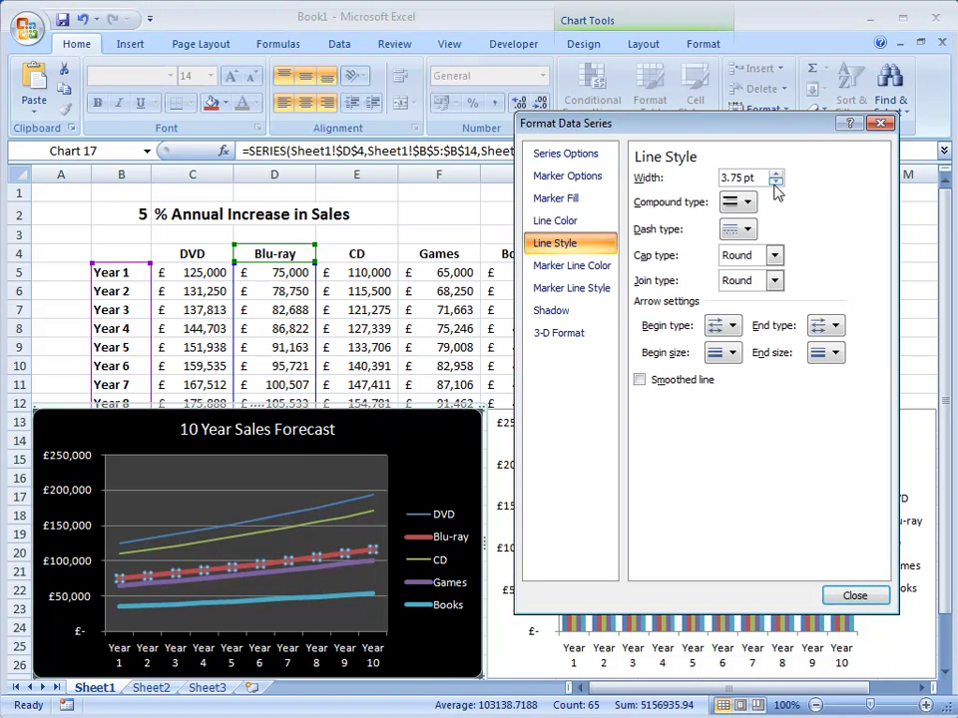
click(776, 184)
click(776, 184)
click(776, 183)
click(777, 183)
click(776, 183)
click(776, 184)
click(776, 183)
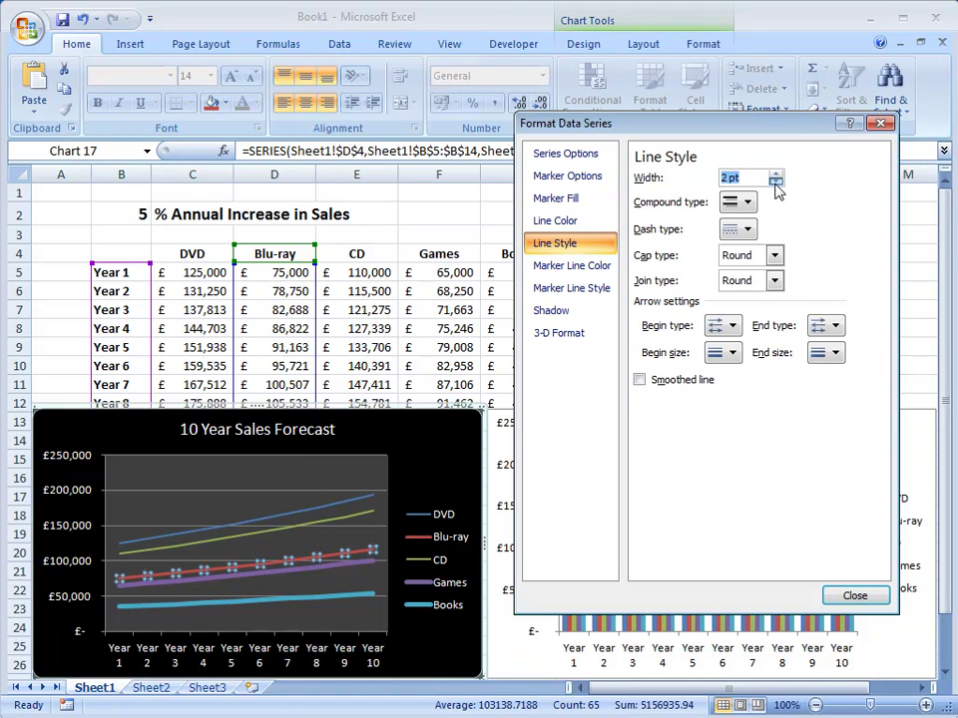
- Reduce the Games series line width to 2 pt
click(367, 567)
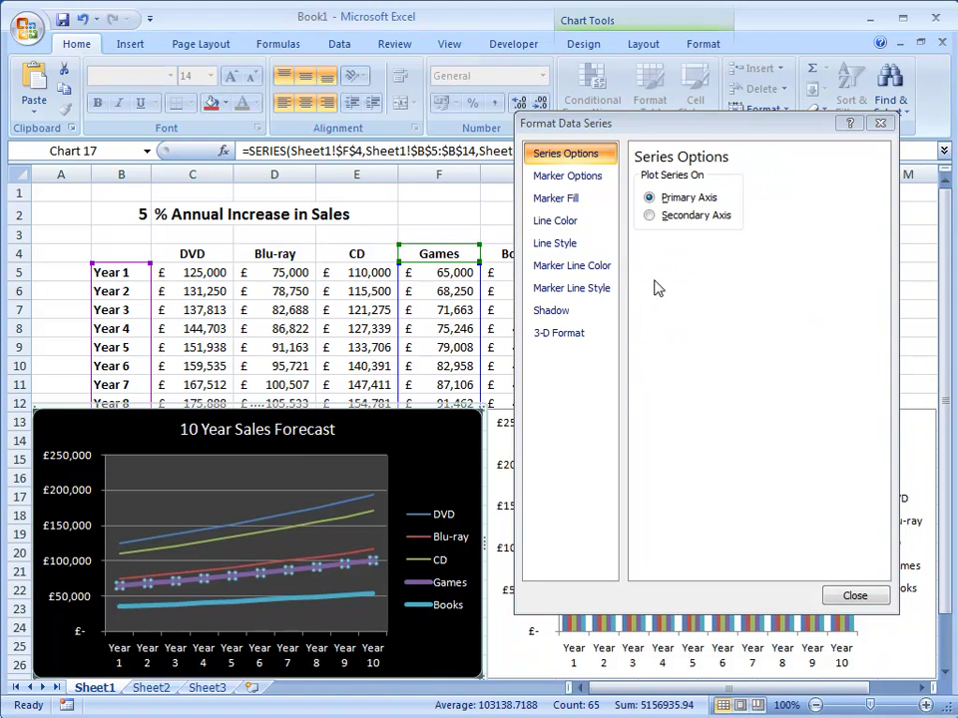
click(603, 241)
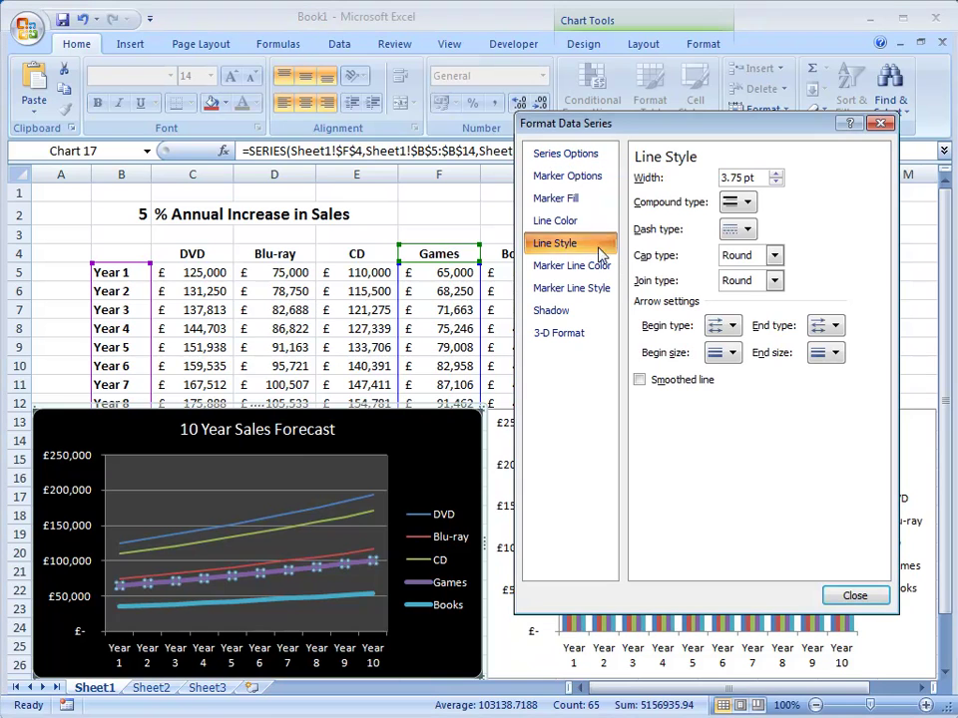
click(776, 183)
click(776, 183)
click(776, 183)
click(777, 183)
click(777, 183)
click(777, 184)
click(778, 183)
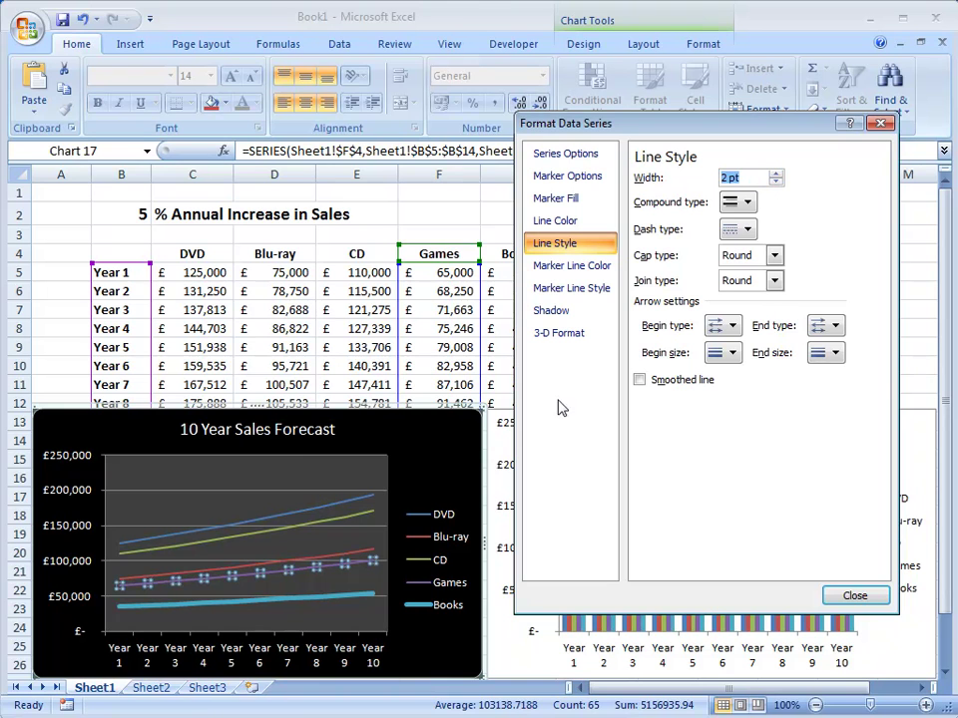
- Reduce the Books series line width to 2 pt
click(342, 594)
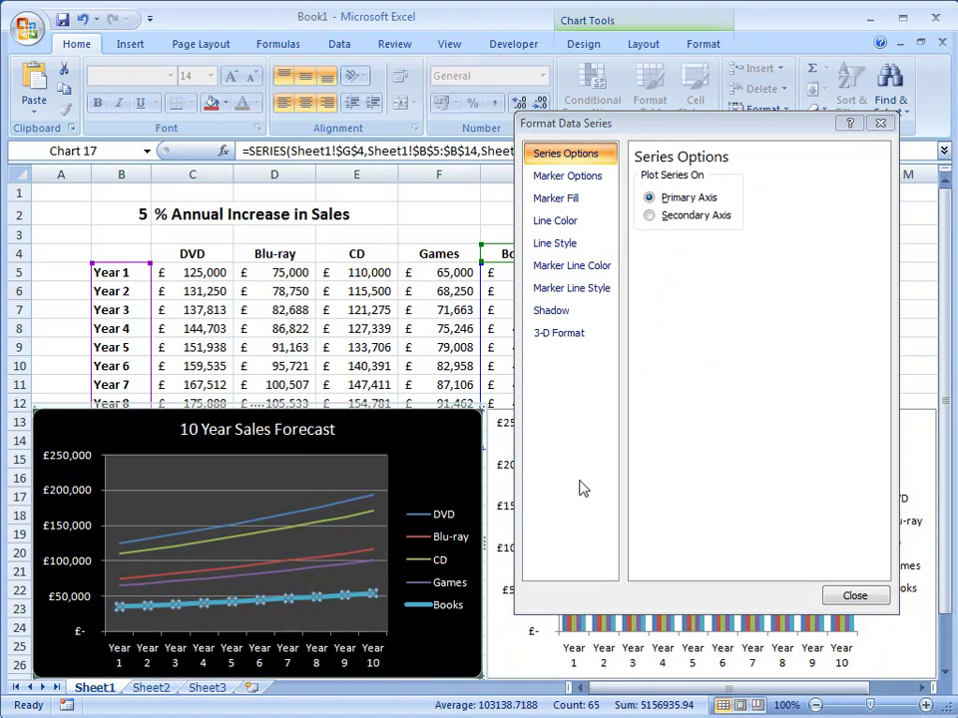
click(561, 244)
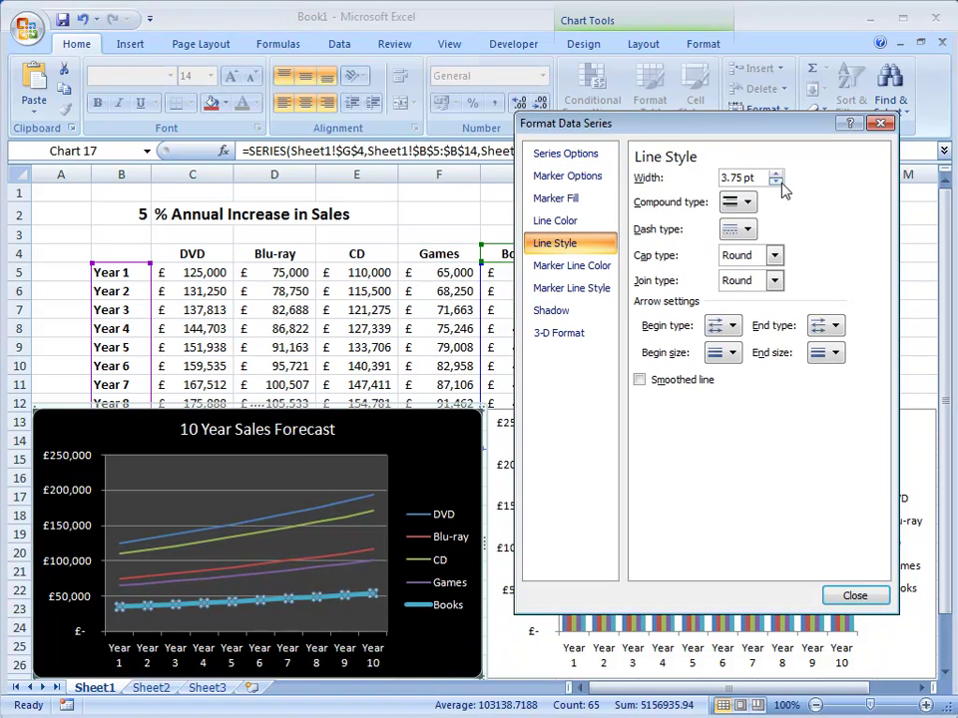
click(777, 183)
click(777, 184)
click(777, 183)
click(777, 184)
click(778, 183)
click(777, 183)
click(777, 184)
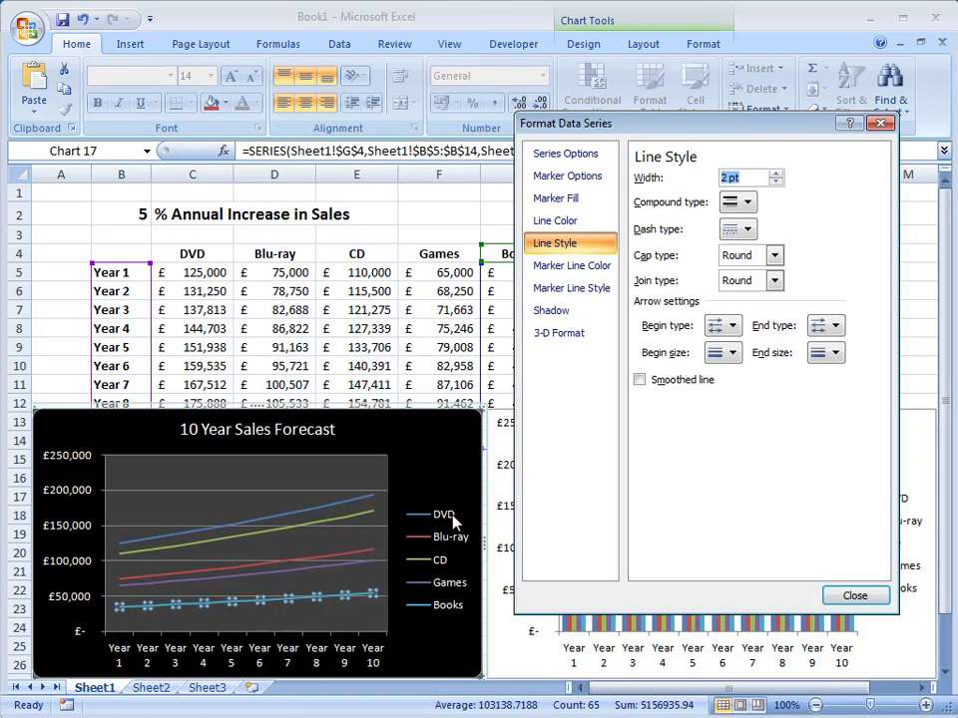
click(436, 457)
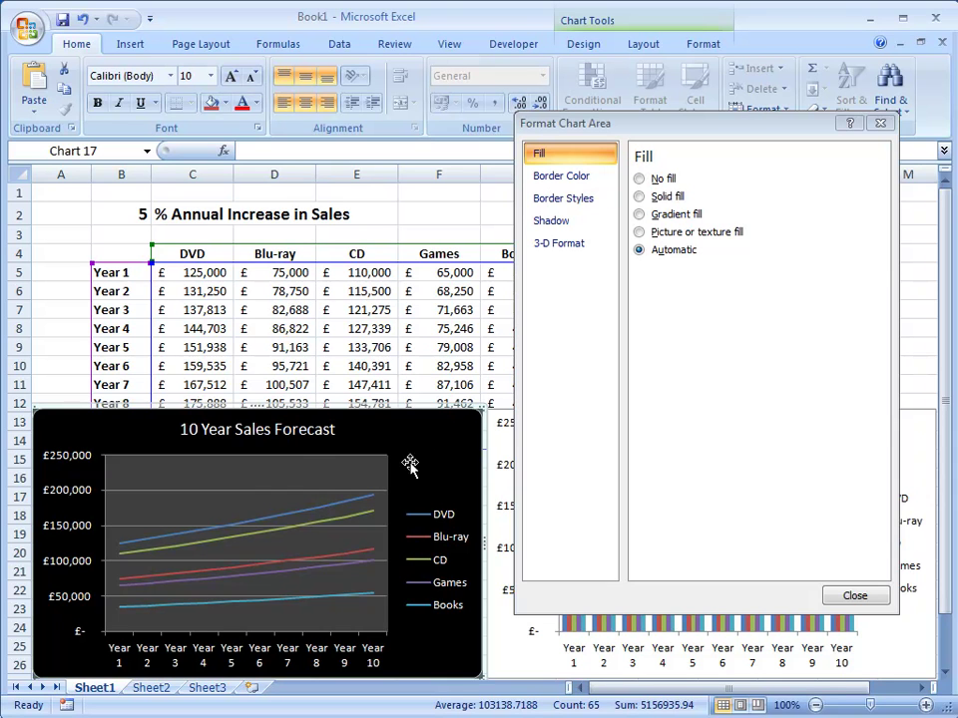
- Set the plot area to No fill and delete the horizontal major gridlines
click(271, 476)
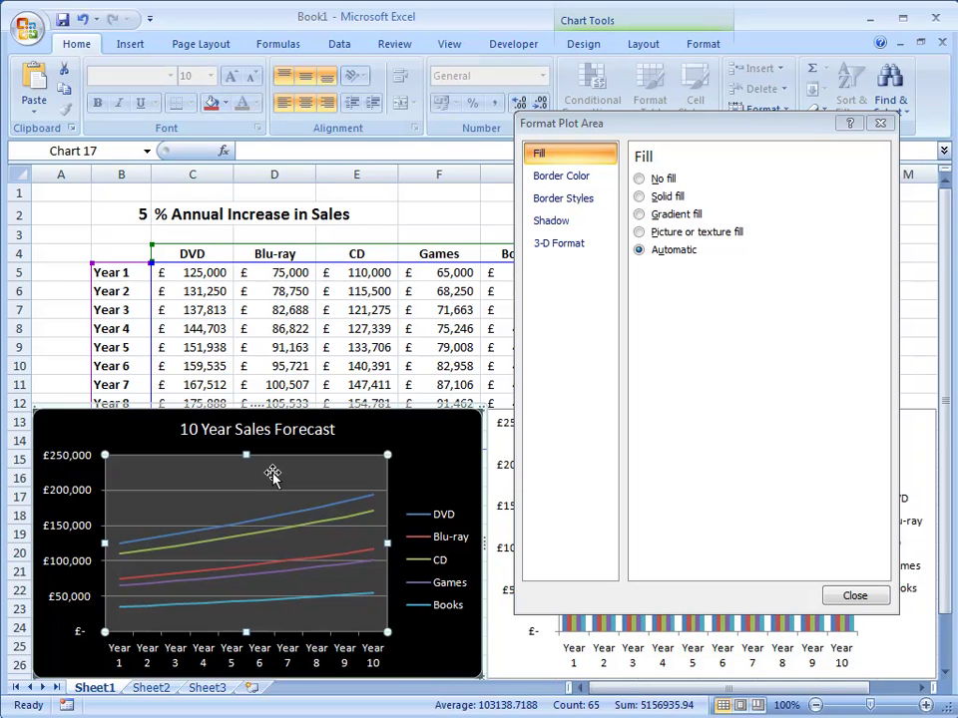
click(648, 184)
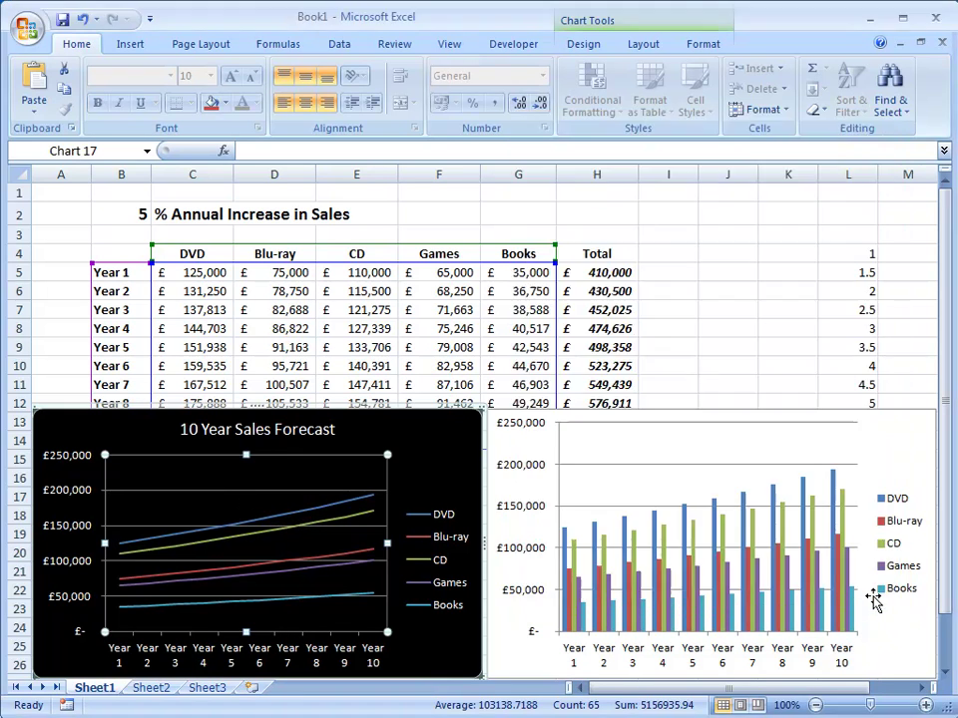
click(862, 596)
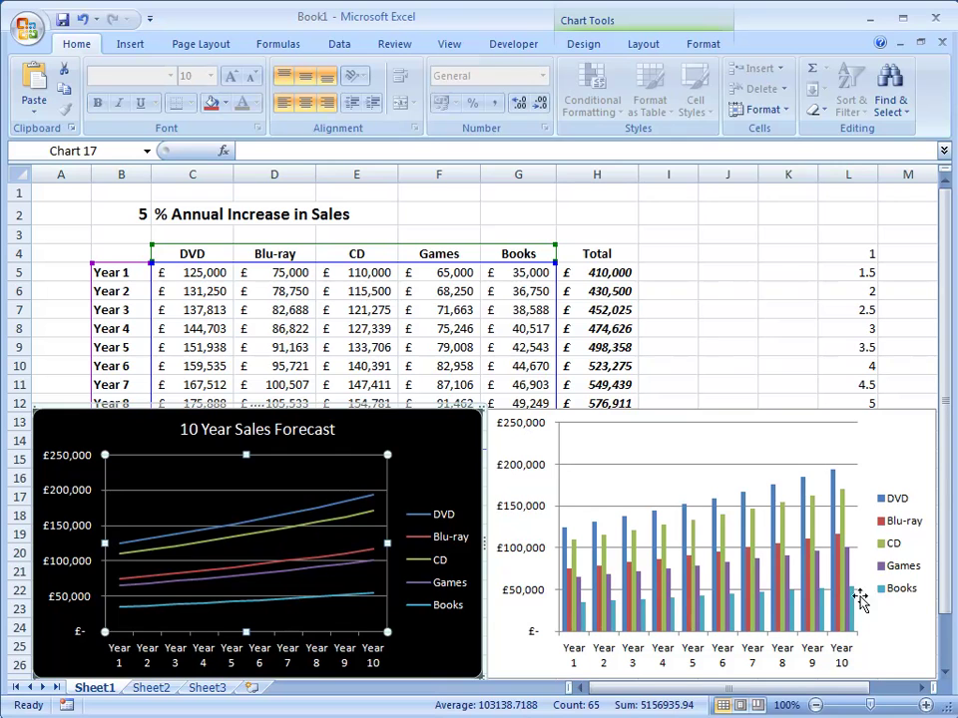
click(282, 498)
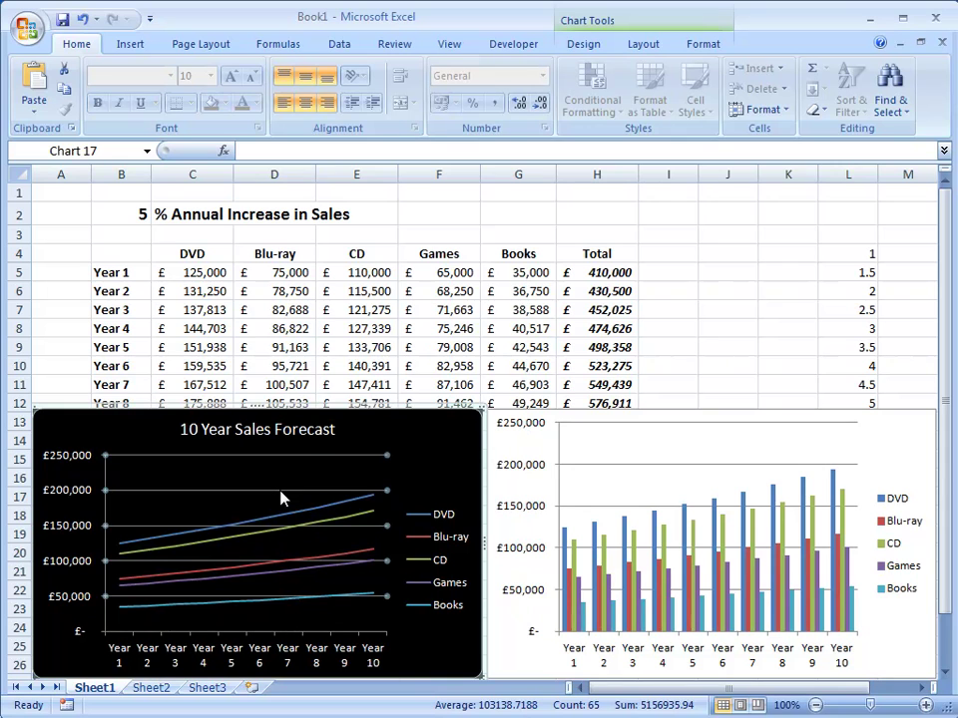
key(Delete)
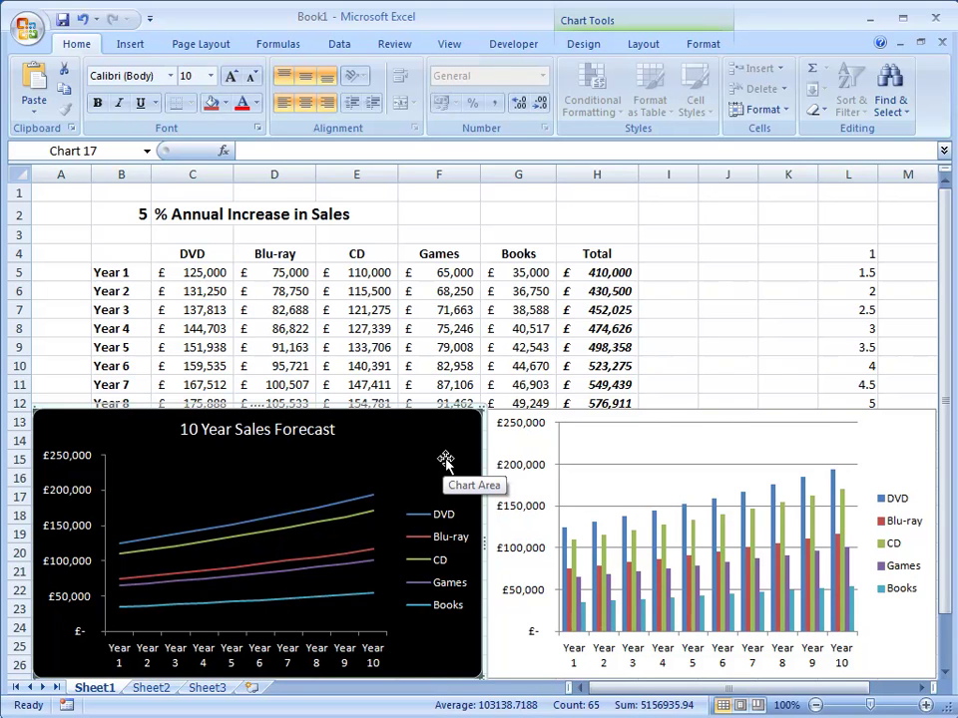
- Choose 10 as the annual increase in B2 from its dropdown list
click(124, 213)
click(159, 216)
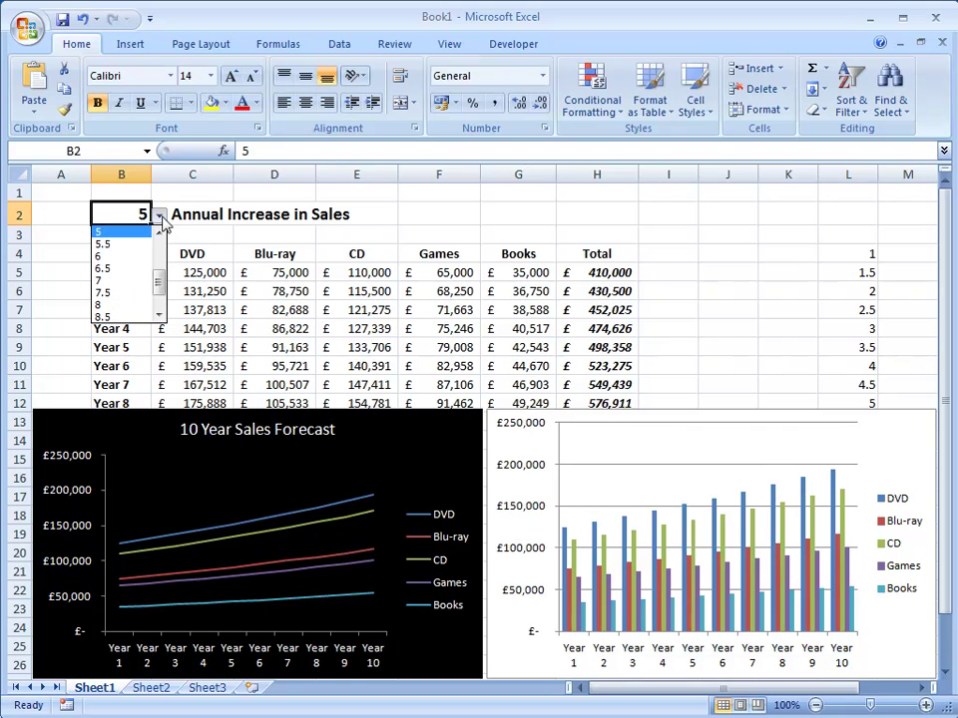
click(136, 270)
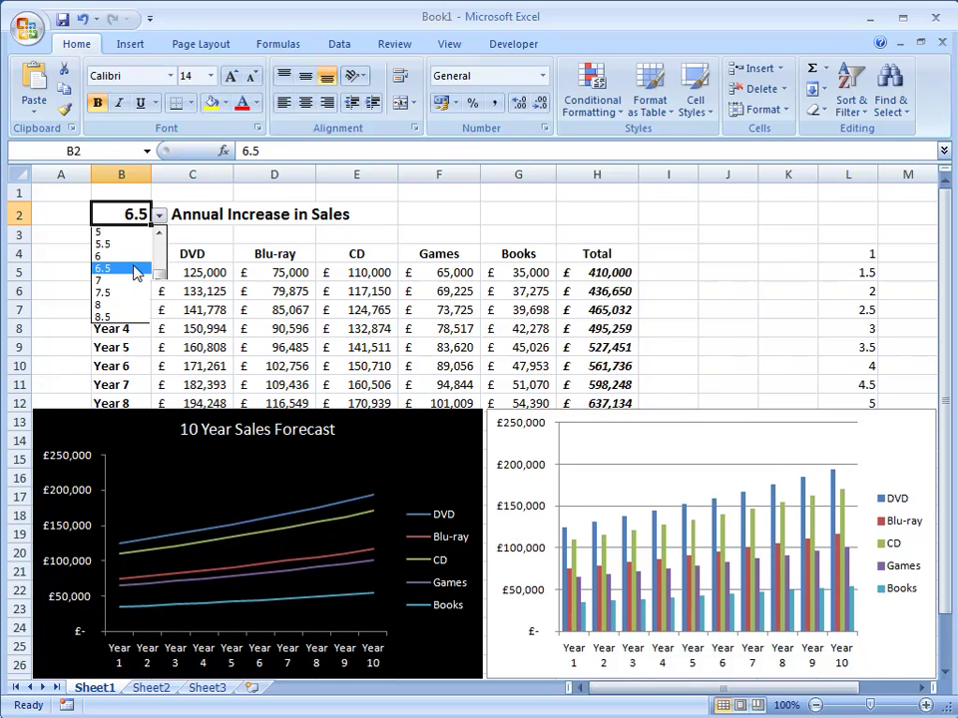
click(160, 218)
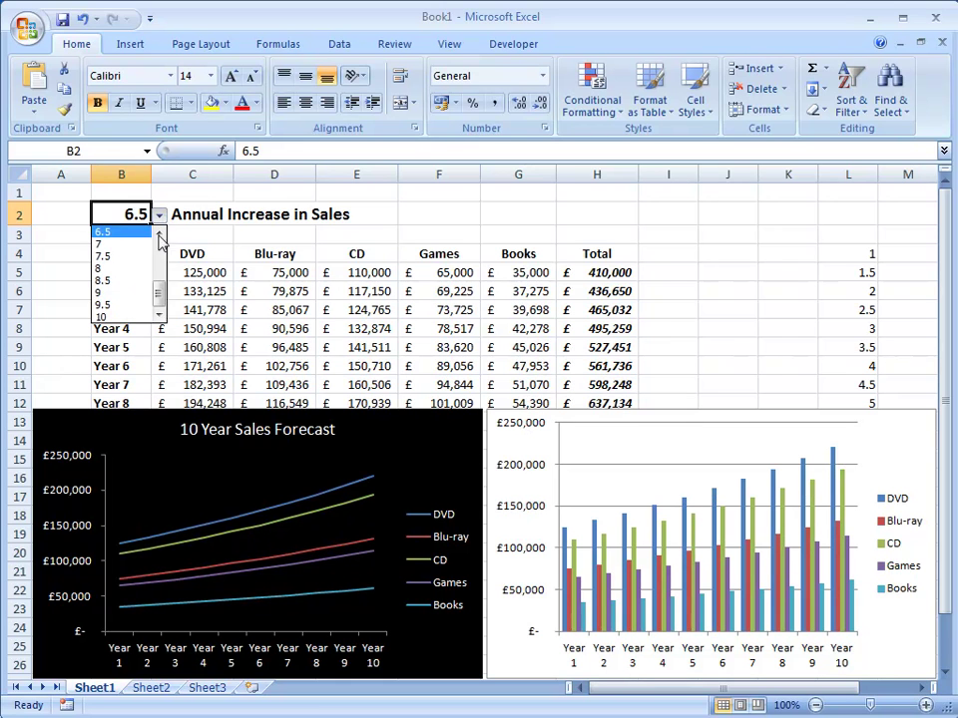
click(117, 318)
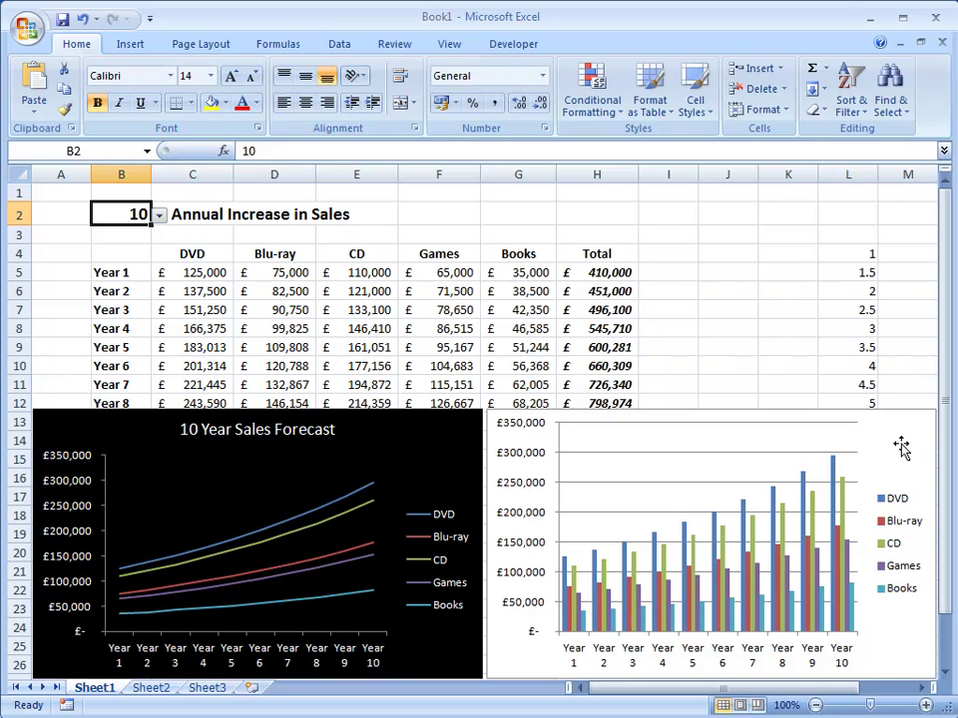
- Delete both the black line chart and the column chart
click(413, 427)
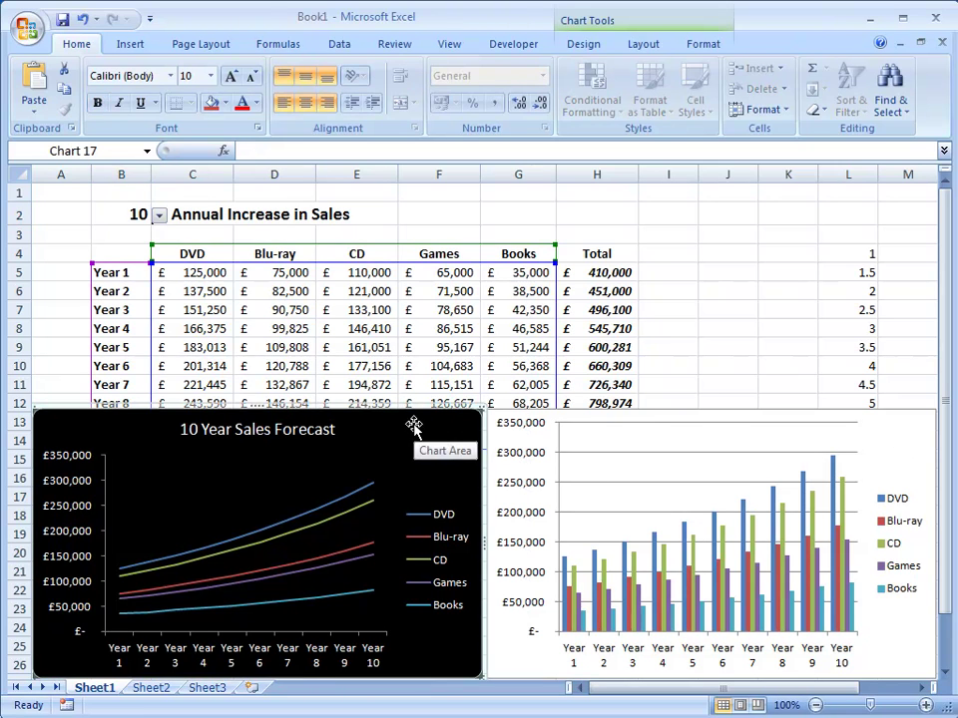
key(Delete)
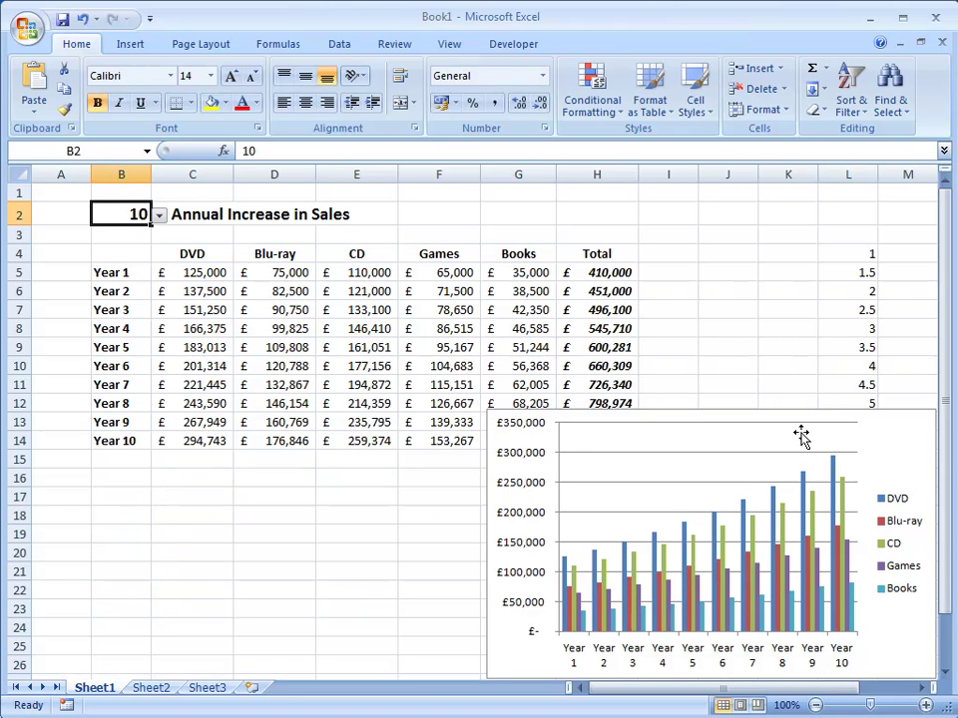
click(915, 450)
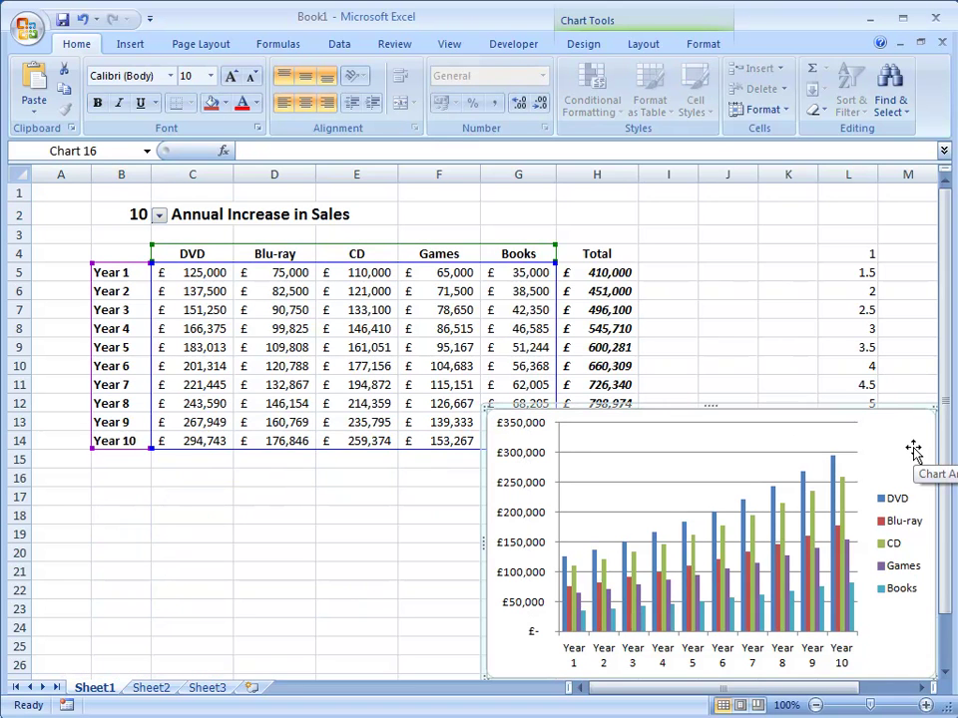
key(Delete)
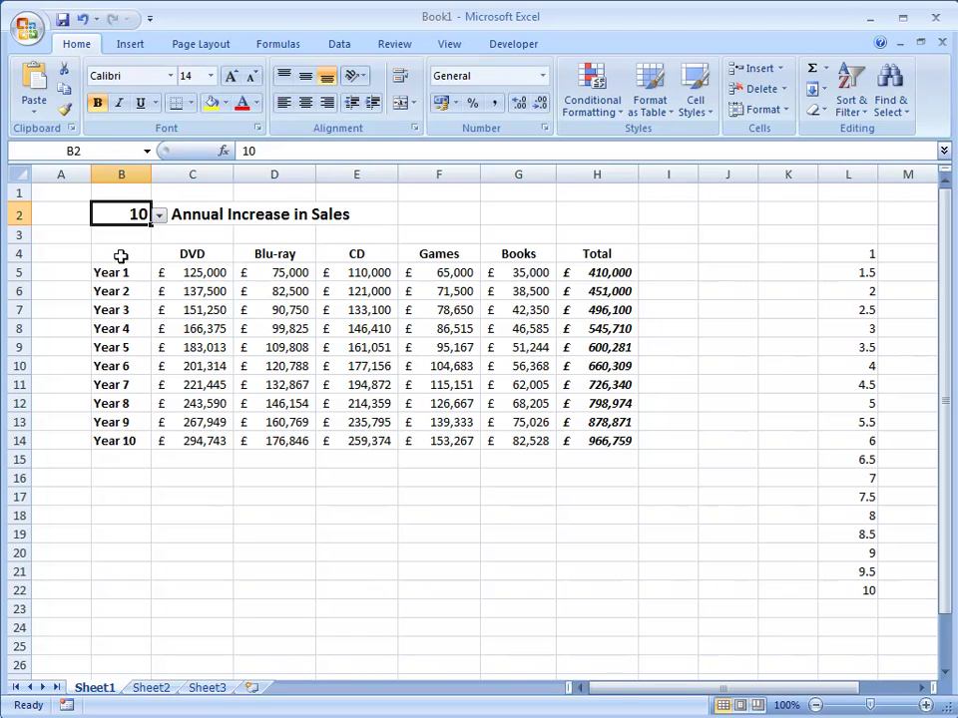
- Insert a 3-D pie chart from B4:G14, move it down-right, and limit it to DVD
drag(121, 256, 493, 438)
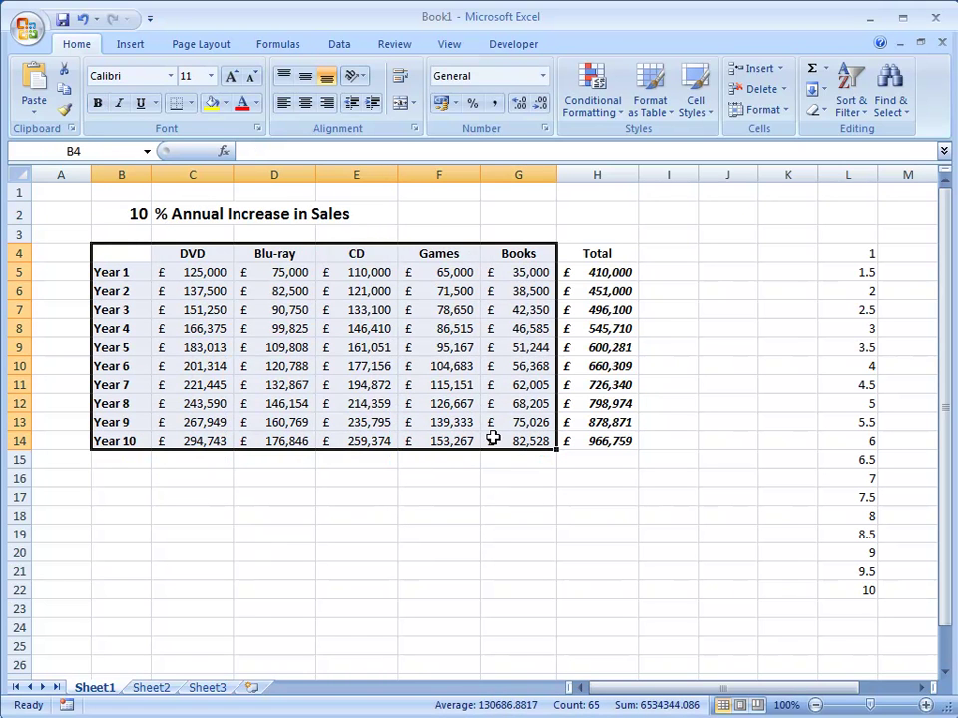
click(133, 48)
click(392, 88)
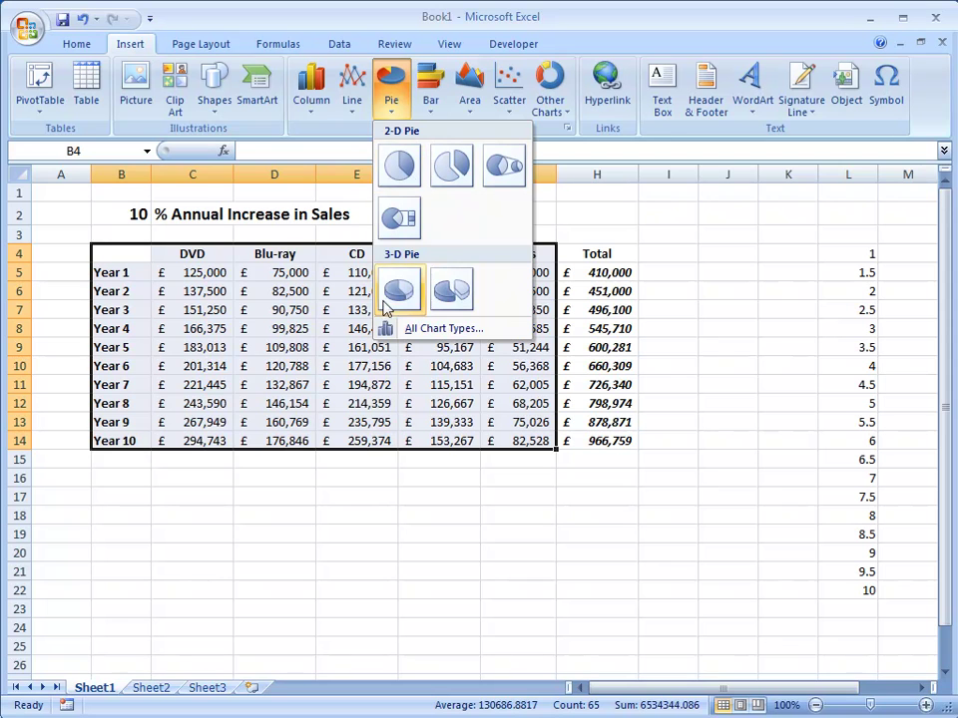
click(397, 292)
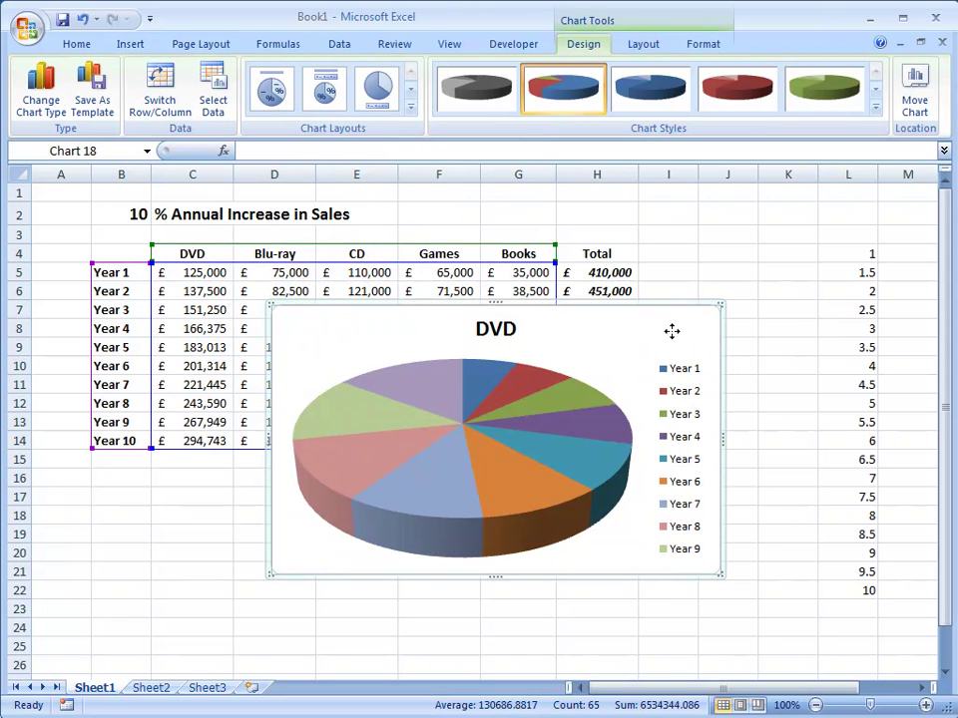
drag(672, 333, 692, 386)
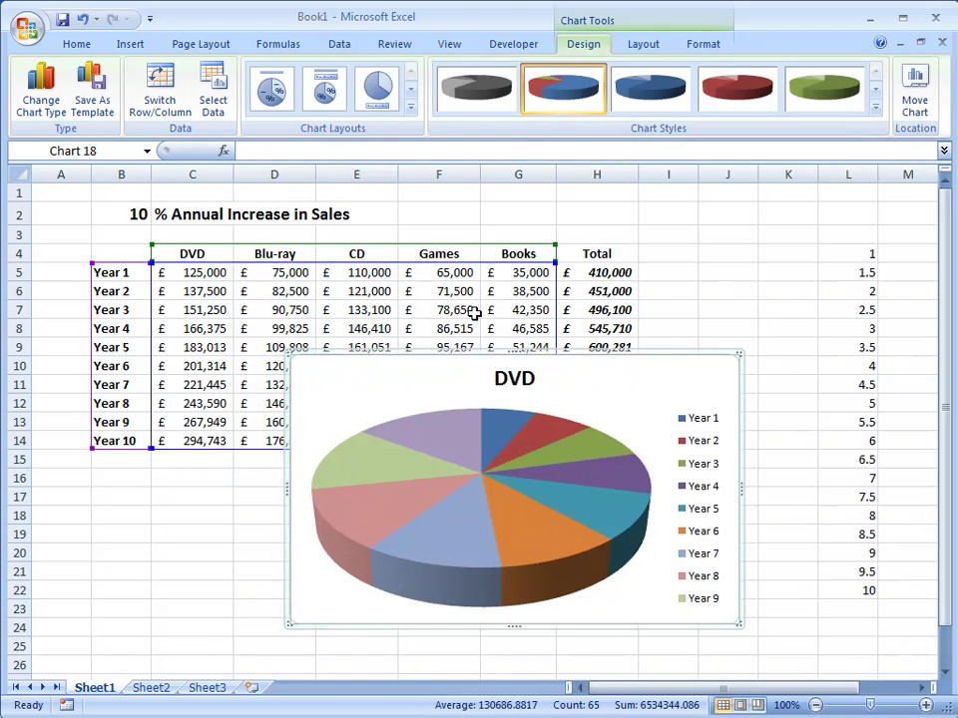
drag(555, 263, 252, 271)
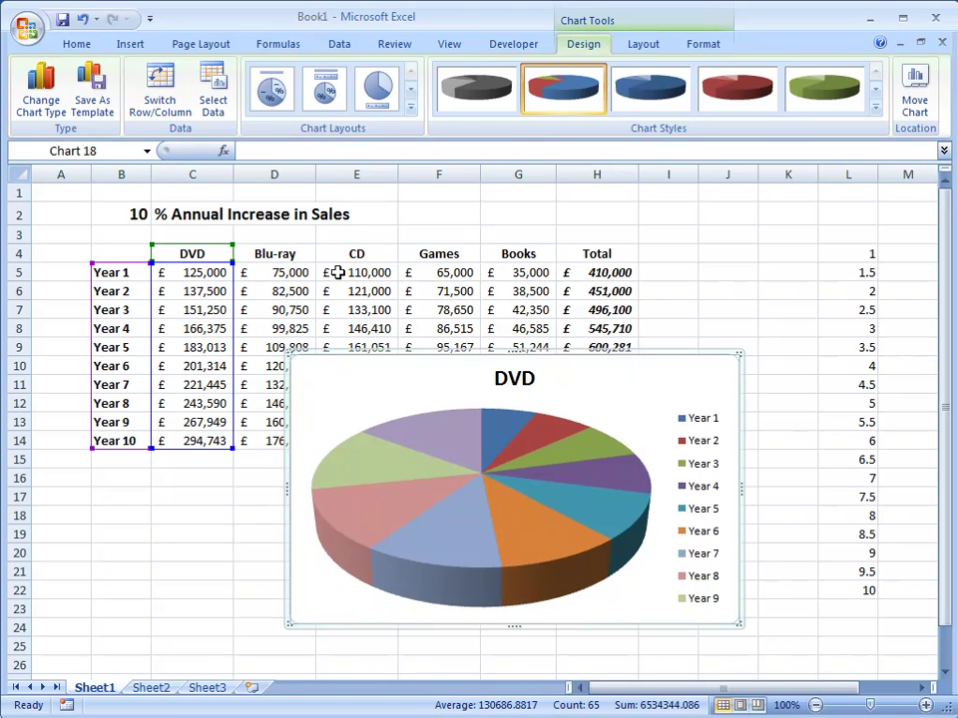
- Stretch the pie chart's legend taller so Year 1 through Year 10 all show
mouse_move(541, 526)
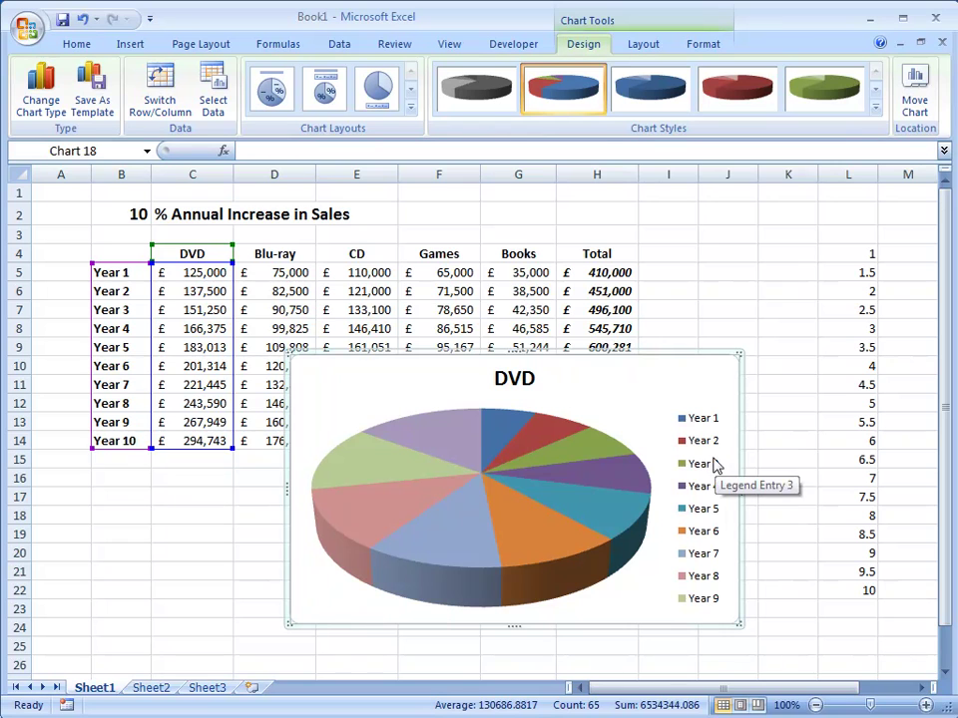
click(715, 464)
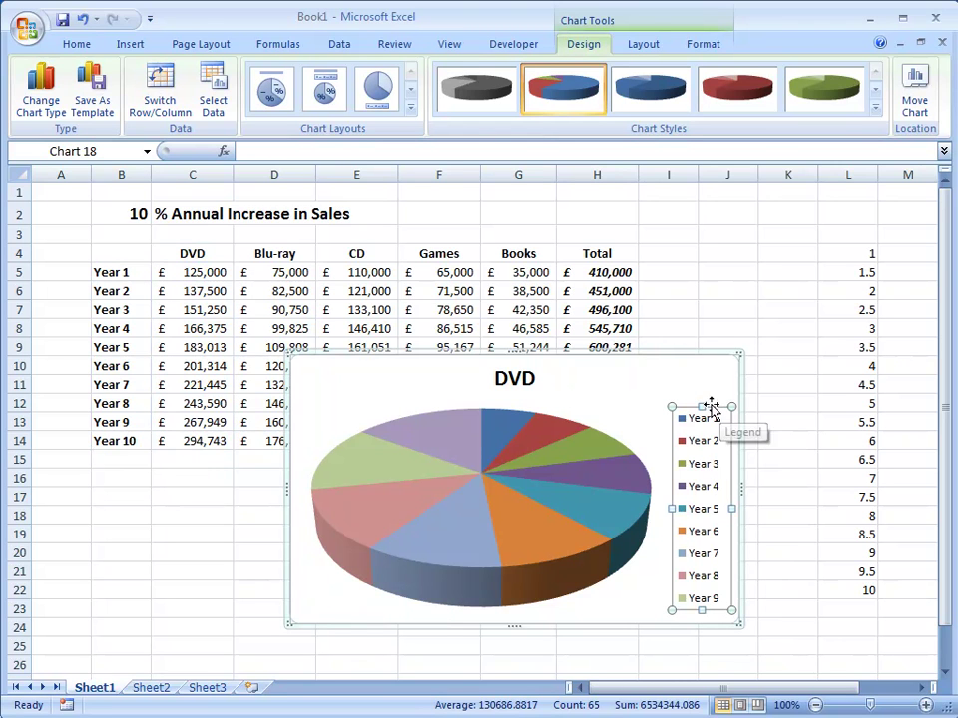
drag(708, 407, 706, 385)
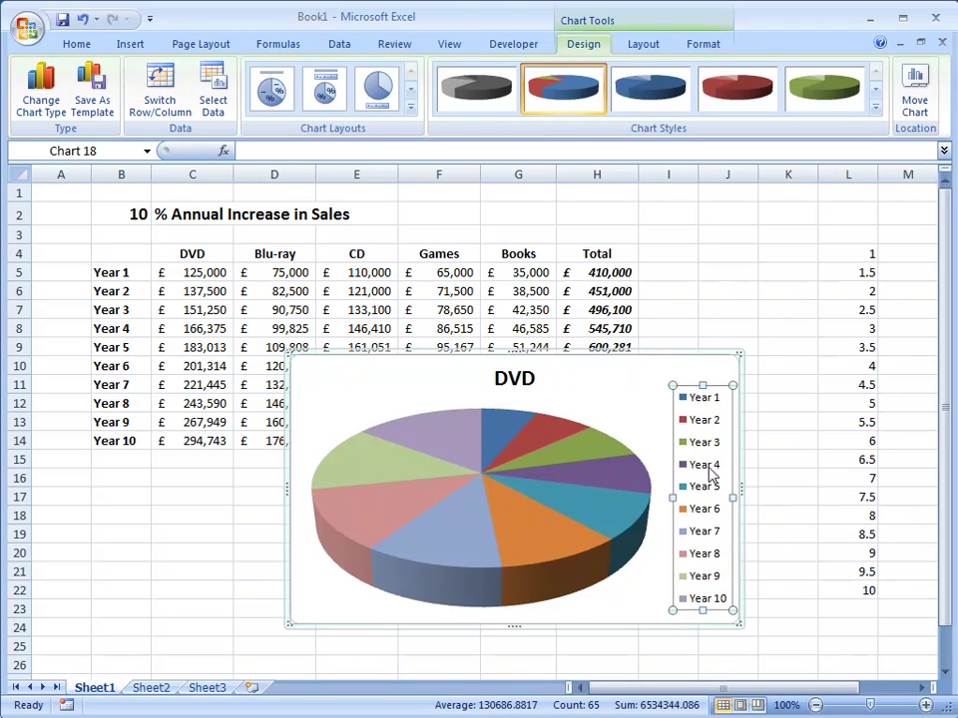
click(647, 379)
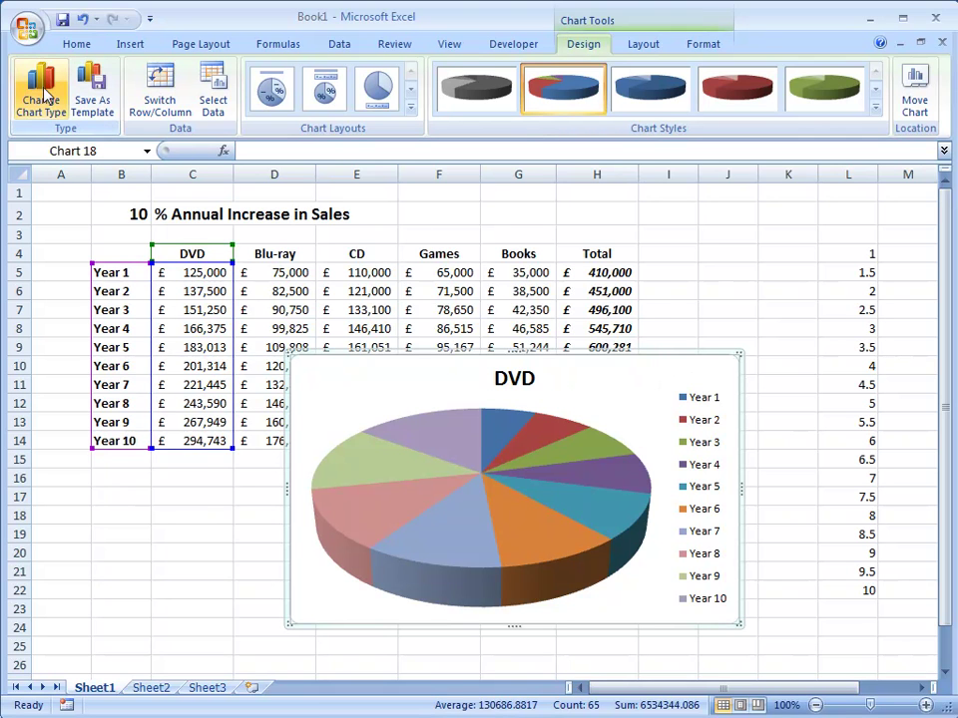
- Switch the DVD chart to a Clustered Column chart, then delete the chart
click(44, 95)
click(359, 284)
click(614, 563)
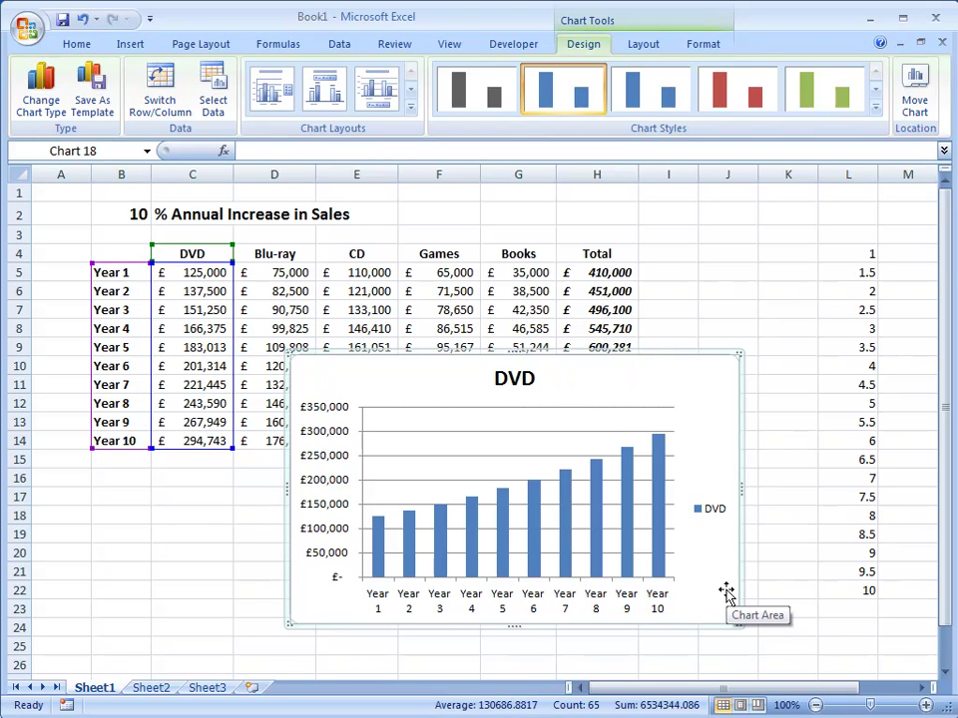
key(Delete)
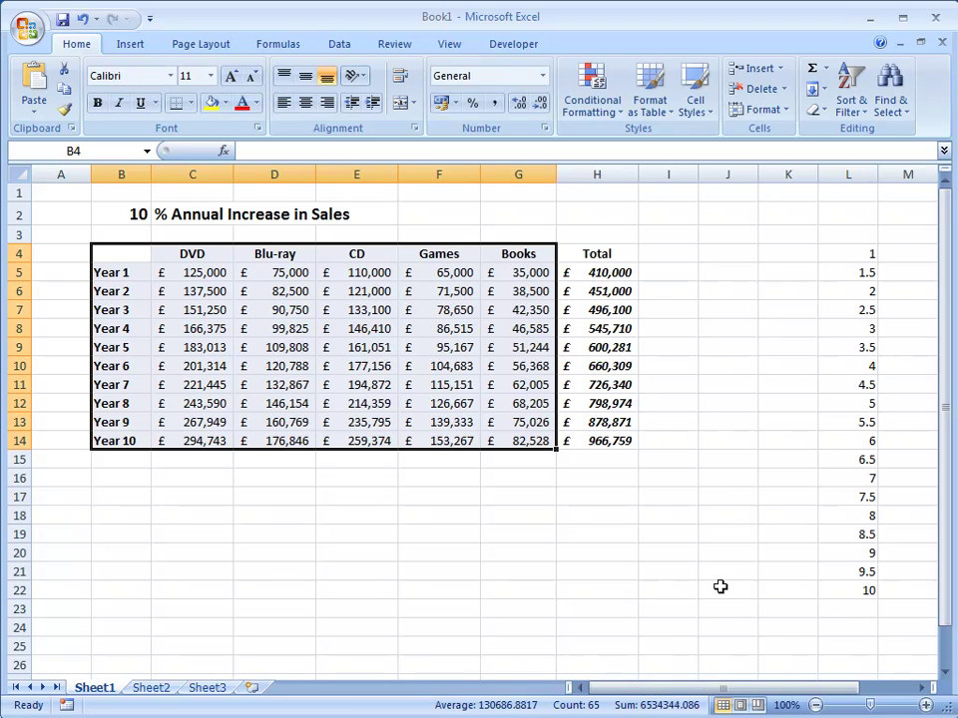
- Insert a 3-D pie chart from the headings and Year 1 row and move it down-right
drag(129, 252, 495, 271)
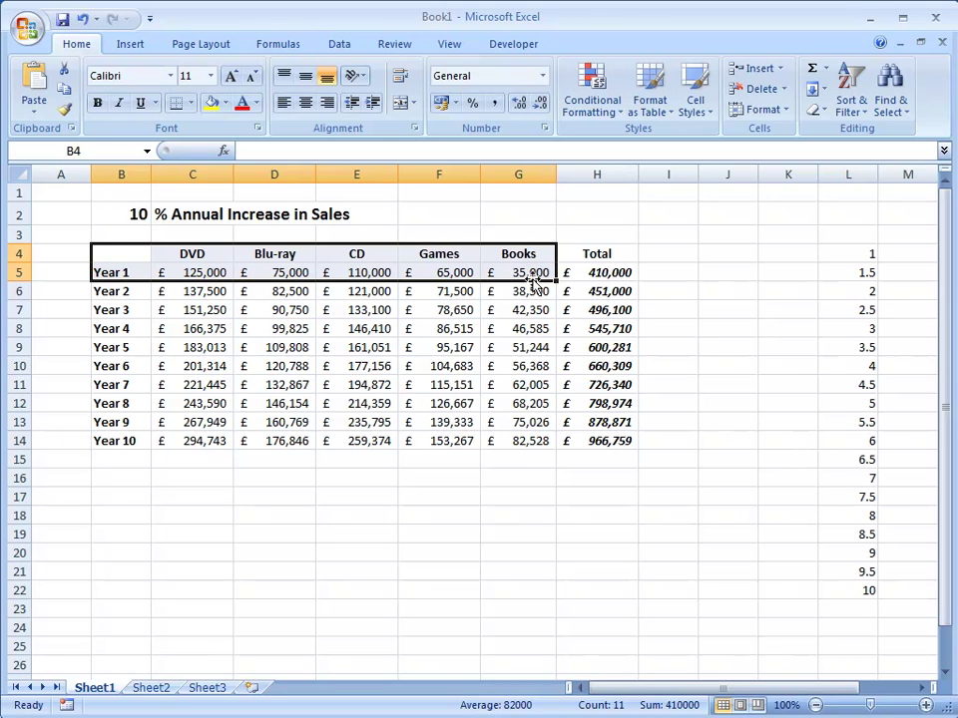
click(130, 45)
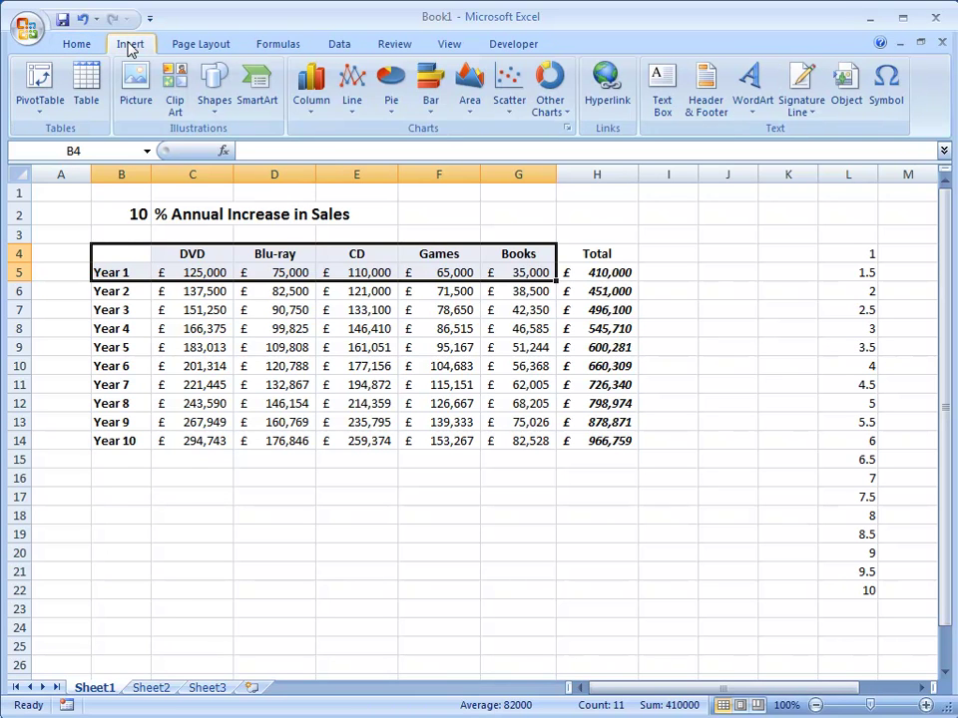
click(389, 100)
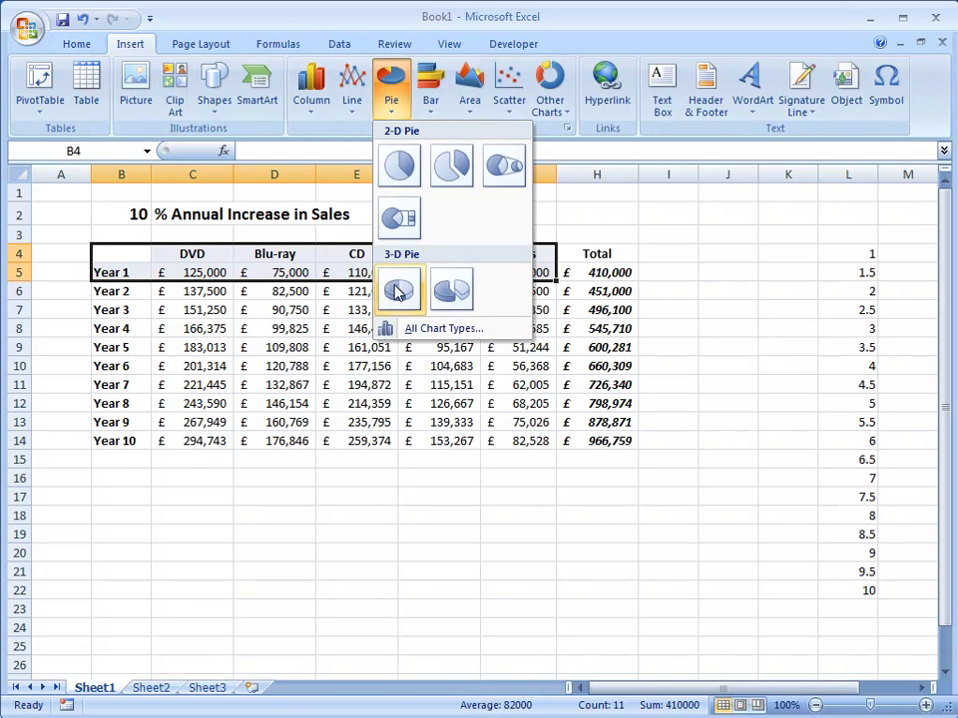
click(397, 292)
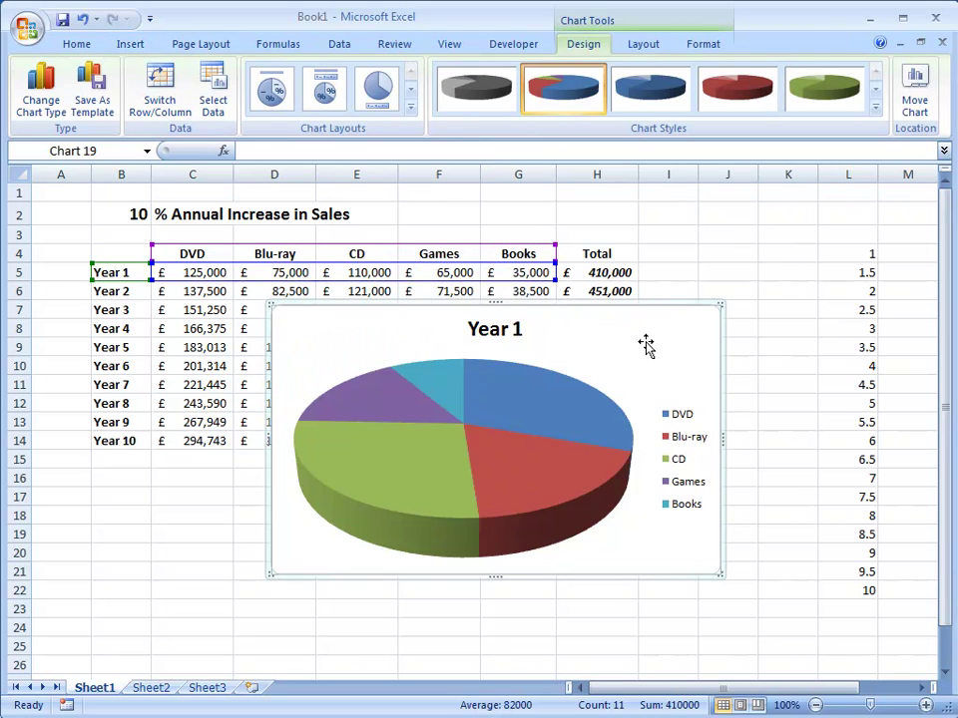
drag(652, 363, 710, 438)
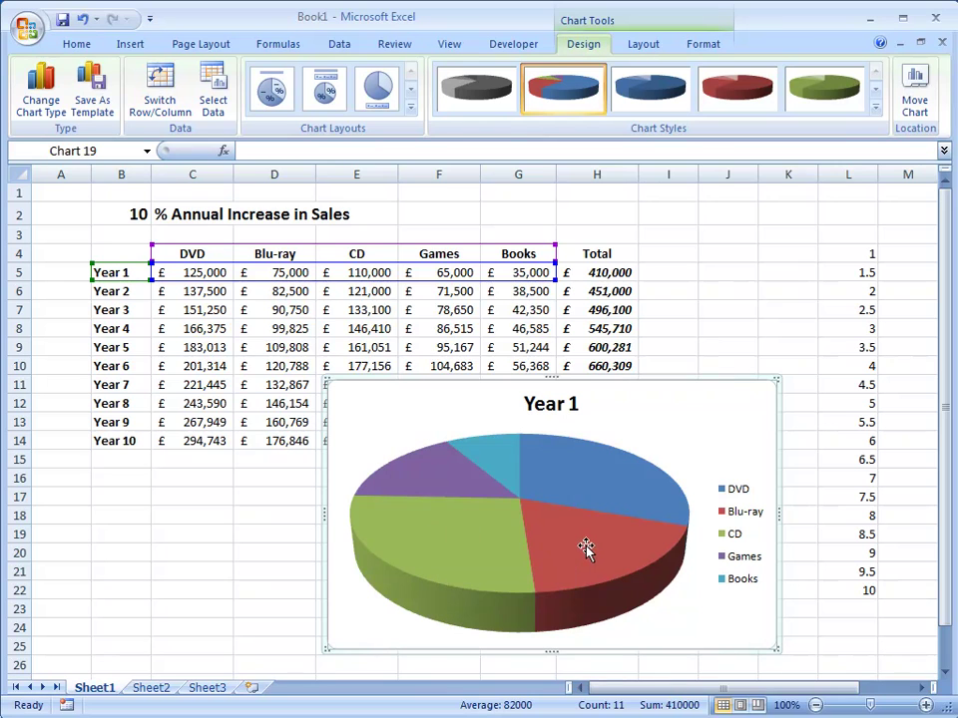
- Extend the chart data to include Total, then shrink it back to exclude Total
mouse_move(586, 547)
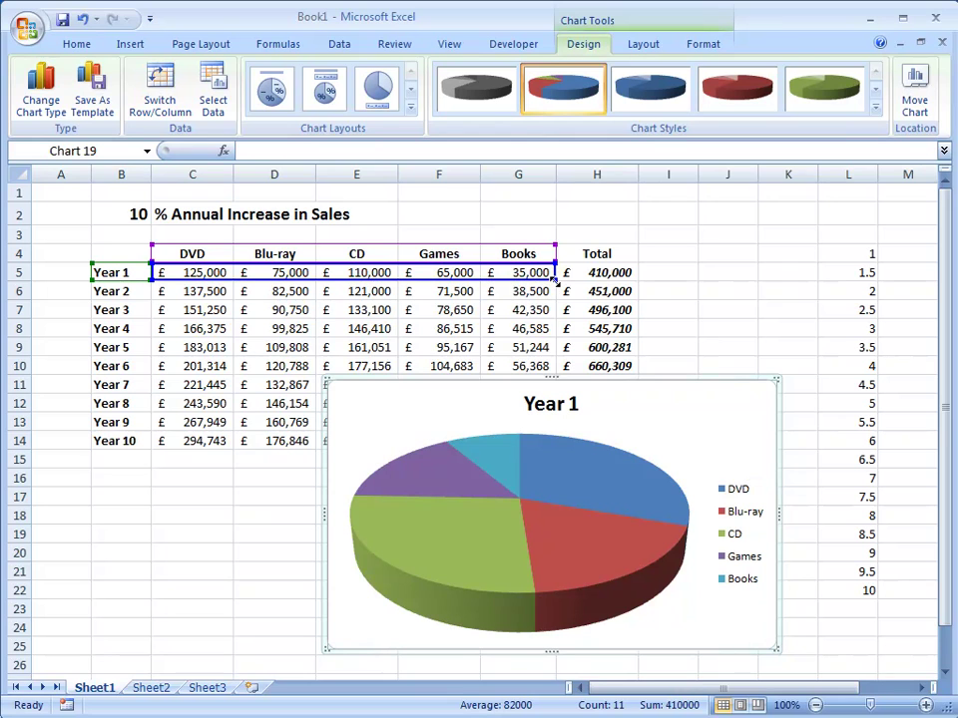
drag(555, 282, 614, 282)
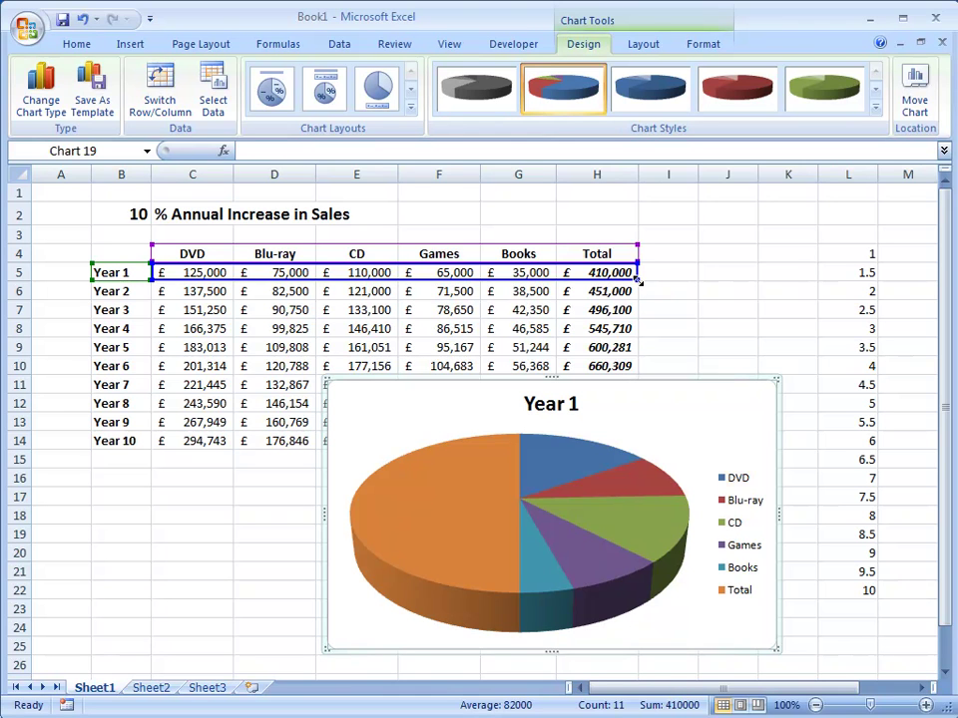
drag(637, 282, 566, 277)
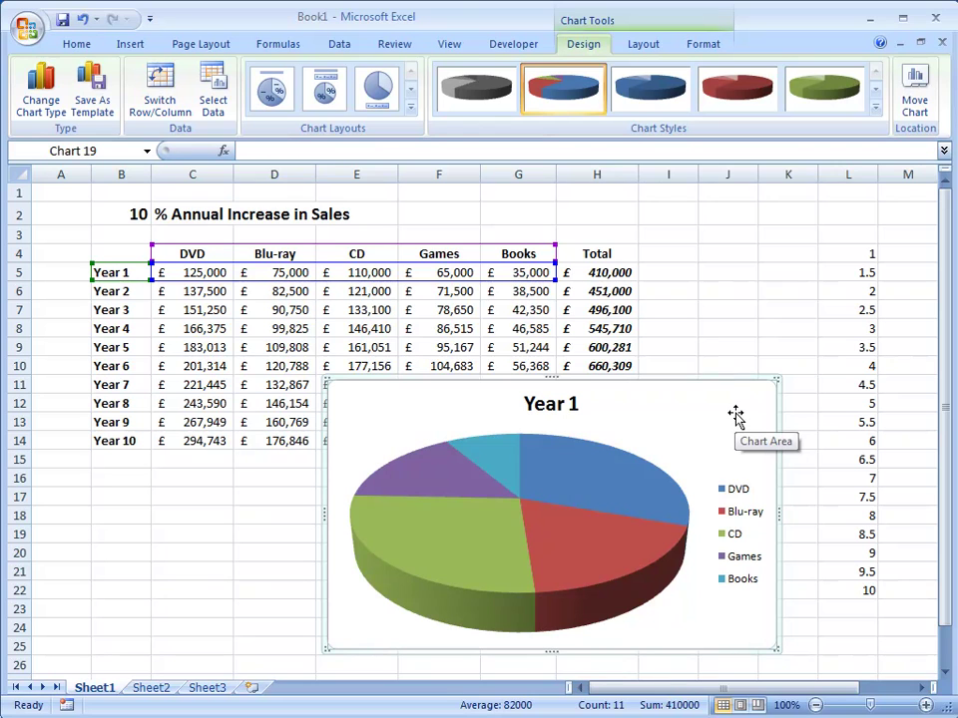